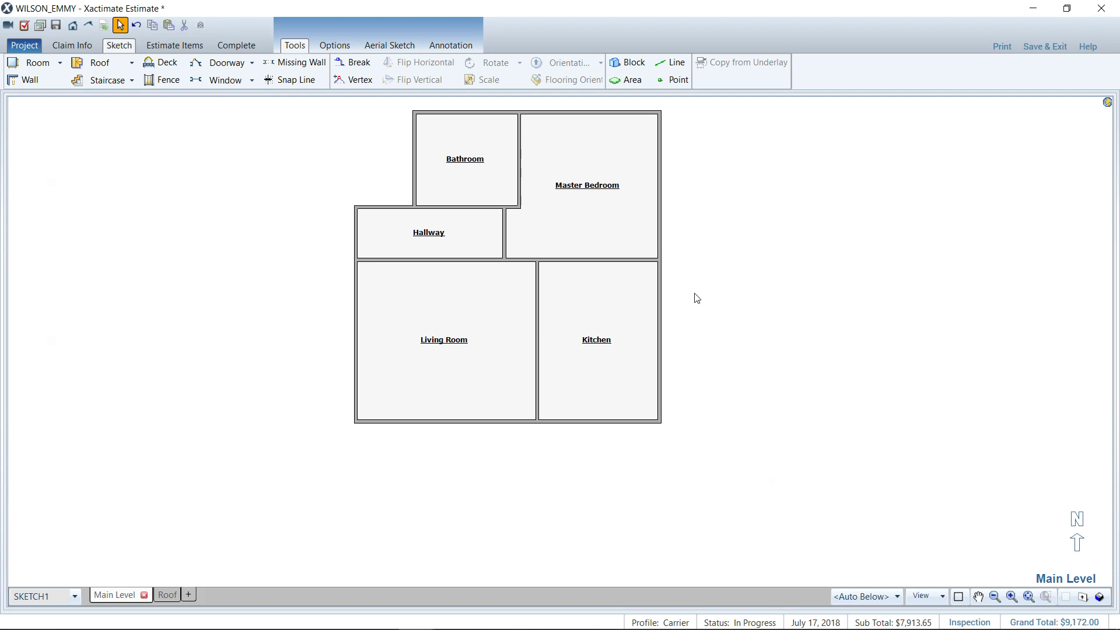
# Step: Place a 2'6" doorway in the wall between the Hallway and the Master Bedroom
pyautogui.click(392, 315)
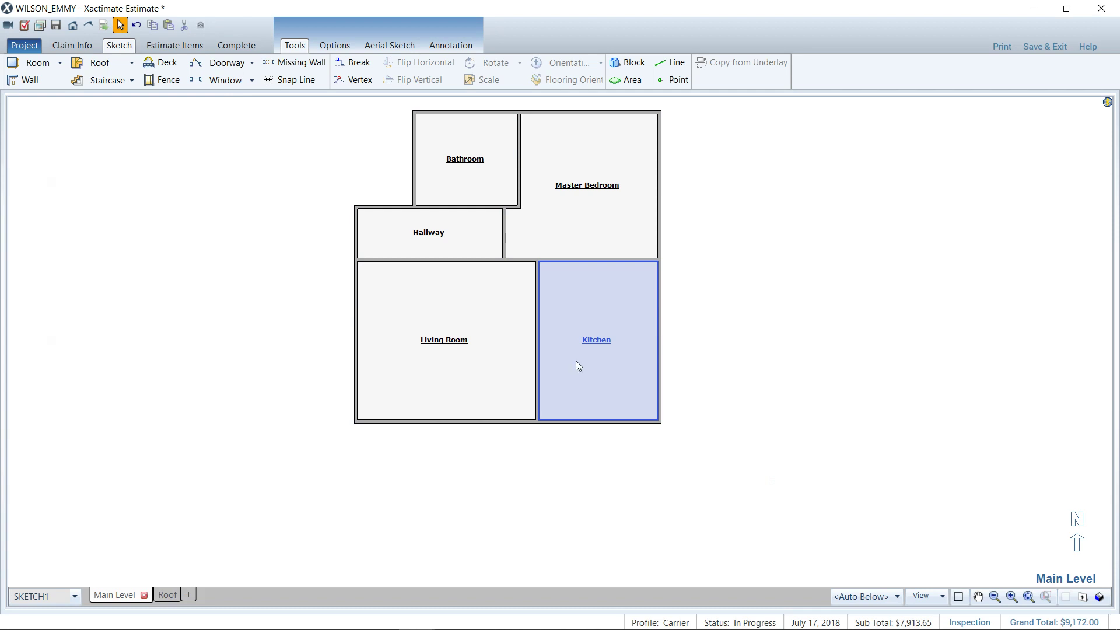
pyautogui.press('d')
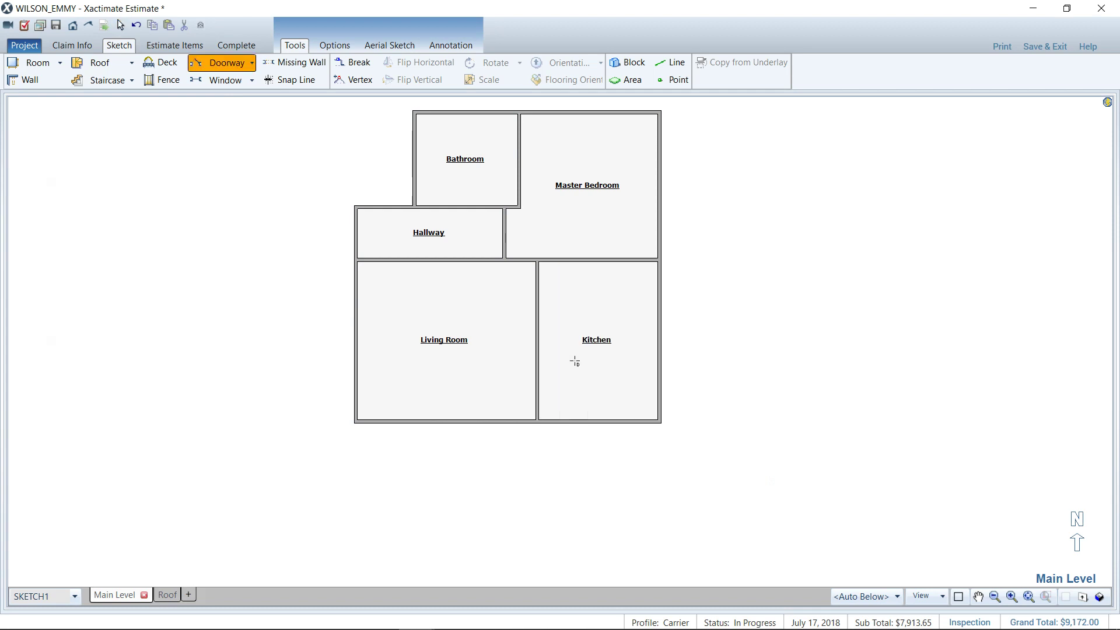
pyautogui.click(505, 232)
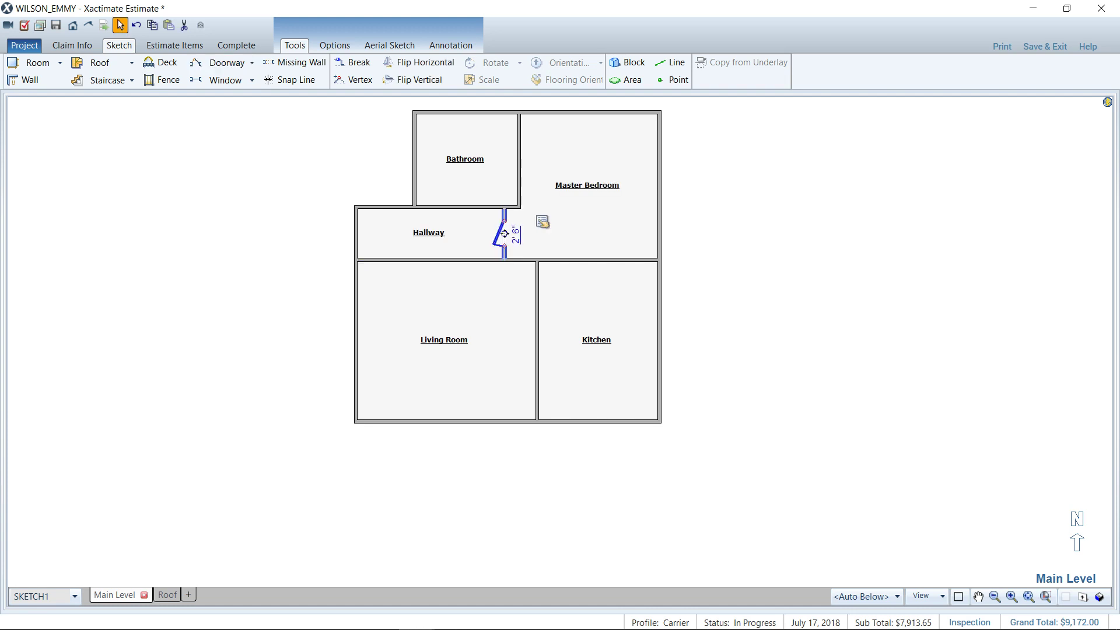
pyautogui.click(295, 67)
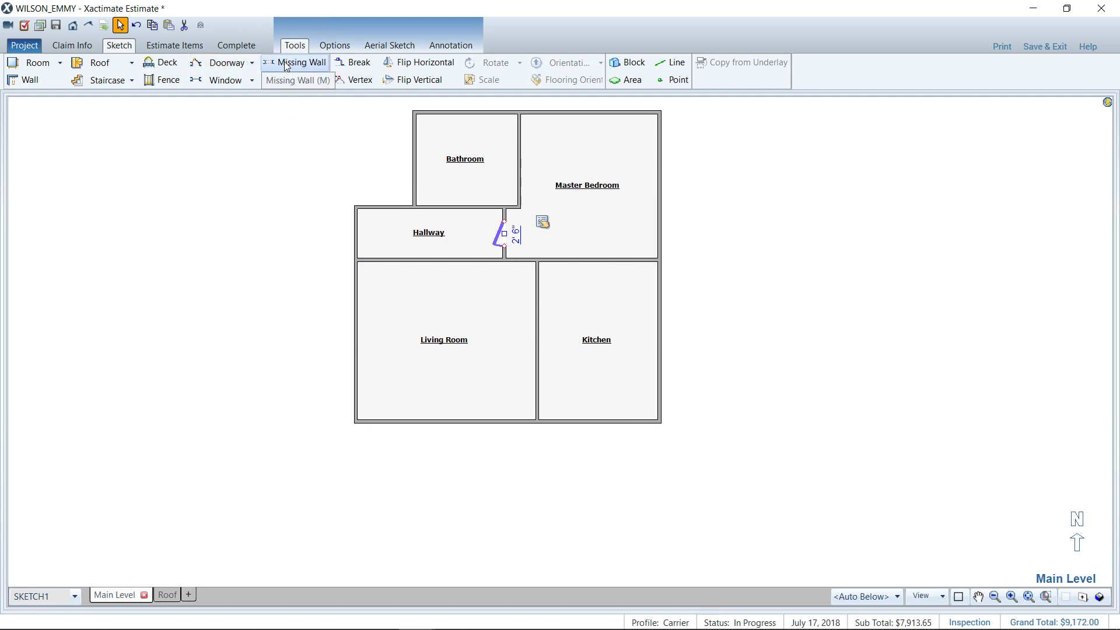
pyautogui.click(287, 66)
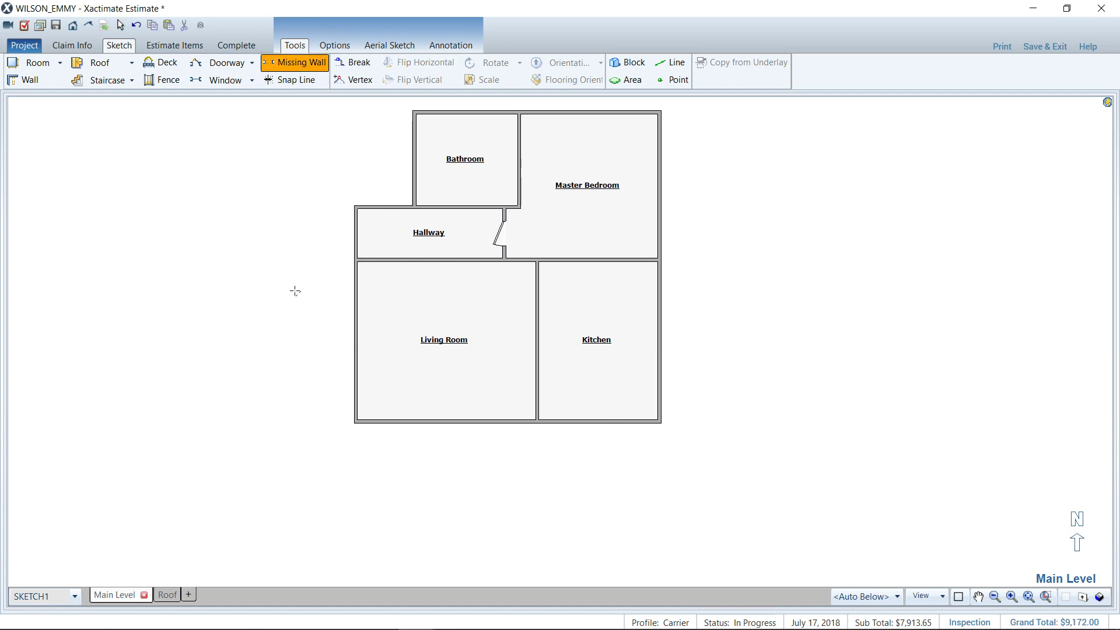
pyautogui.click(538, 348)
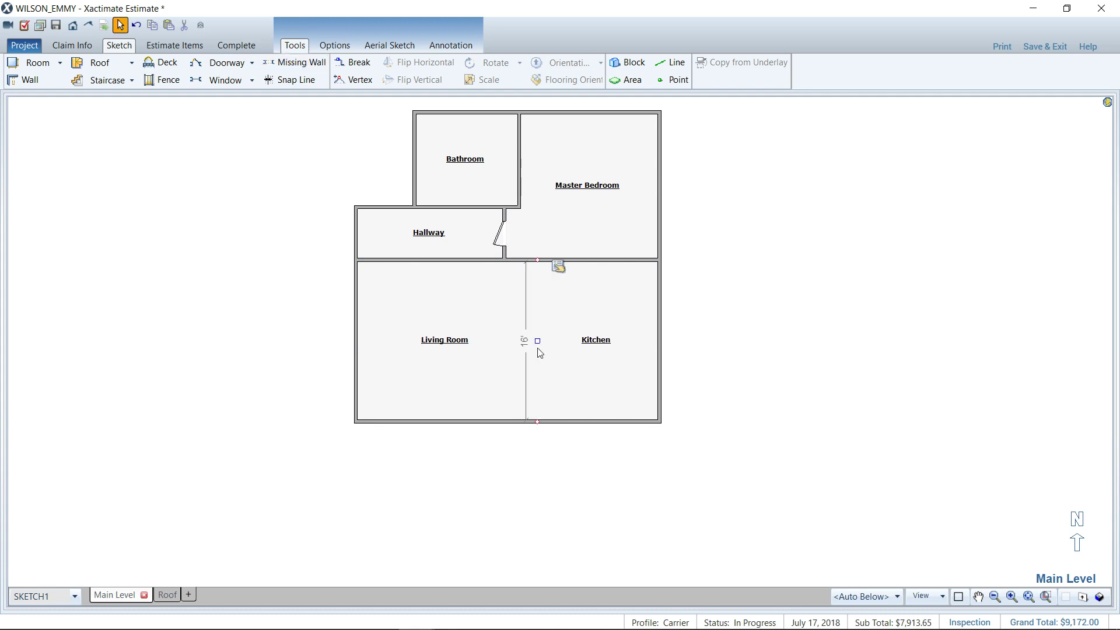
pyautogui.click(506, 348)
pyautogui.click(586, 339)
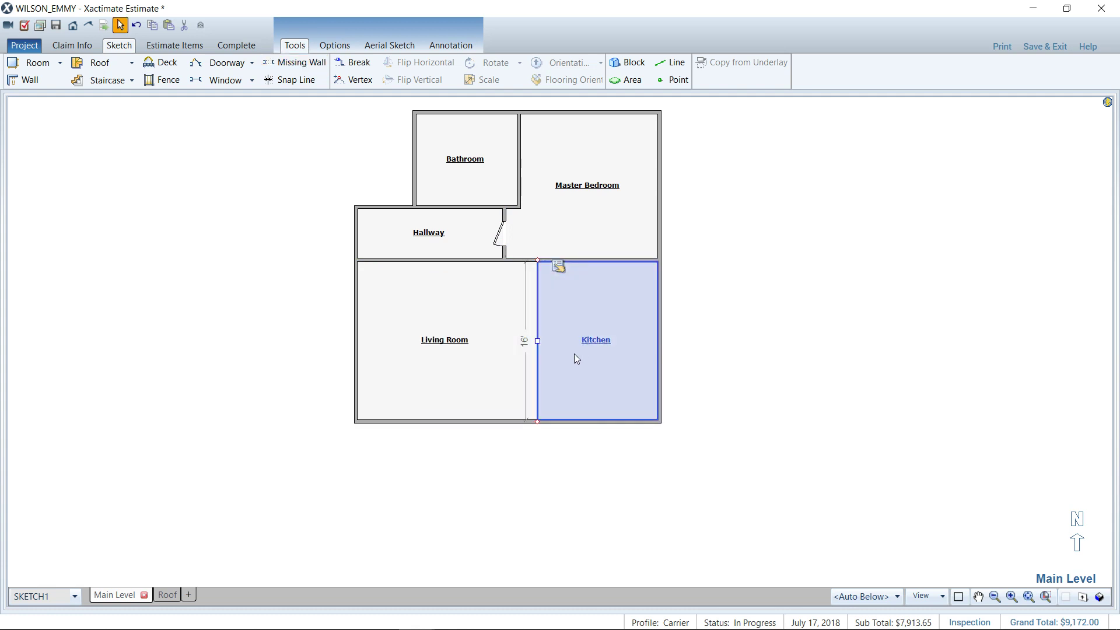
pyautogui.press('F3')
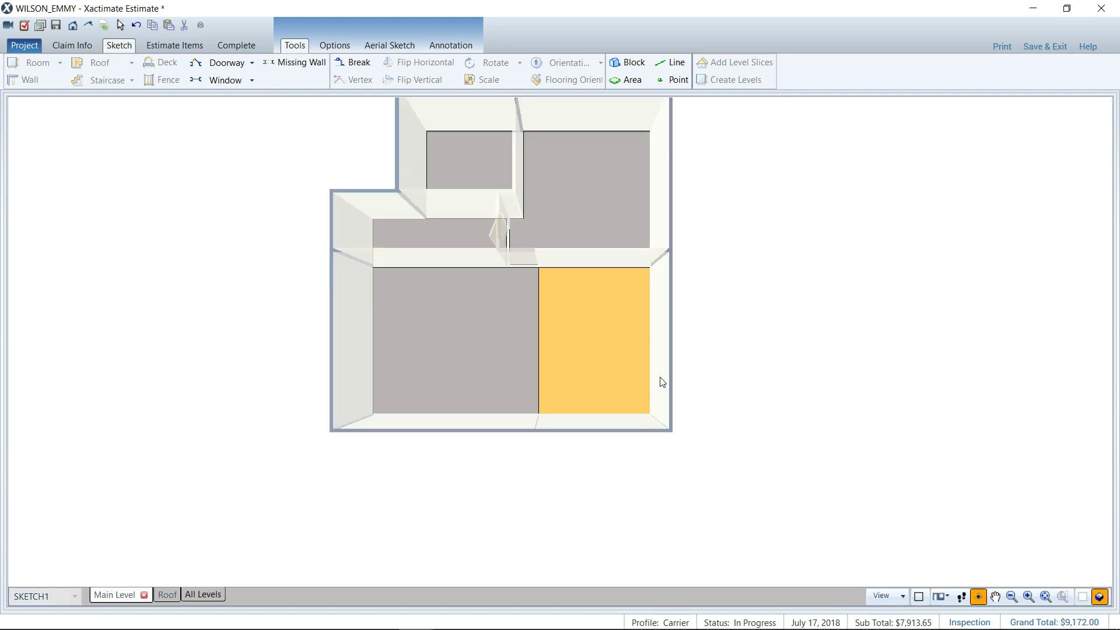
pyautogui.moveTo(728, 358); pyautogui.dragTo(390, 279)
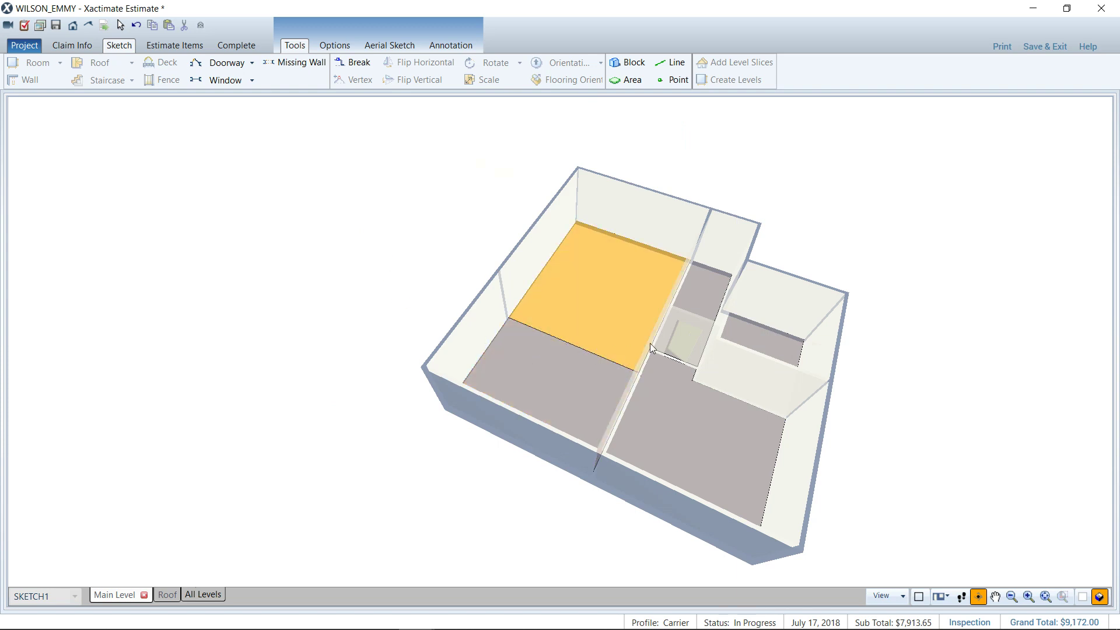
pyautogui.moveTo(674, 335); pyautogui.dragTo(695, 272)
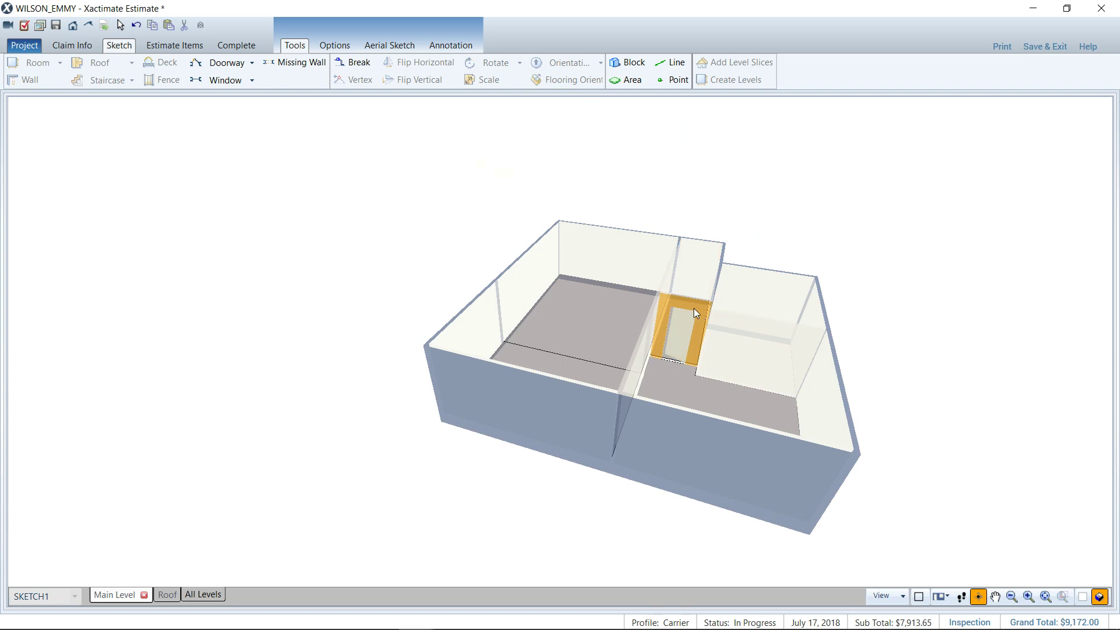
pyautogui.doubleClick(577, 335)
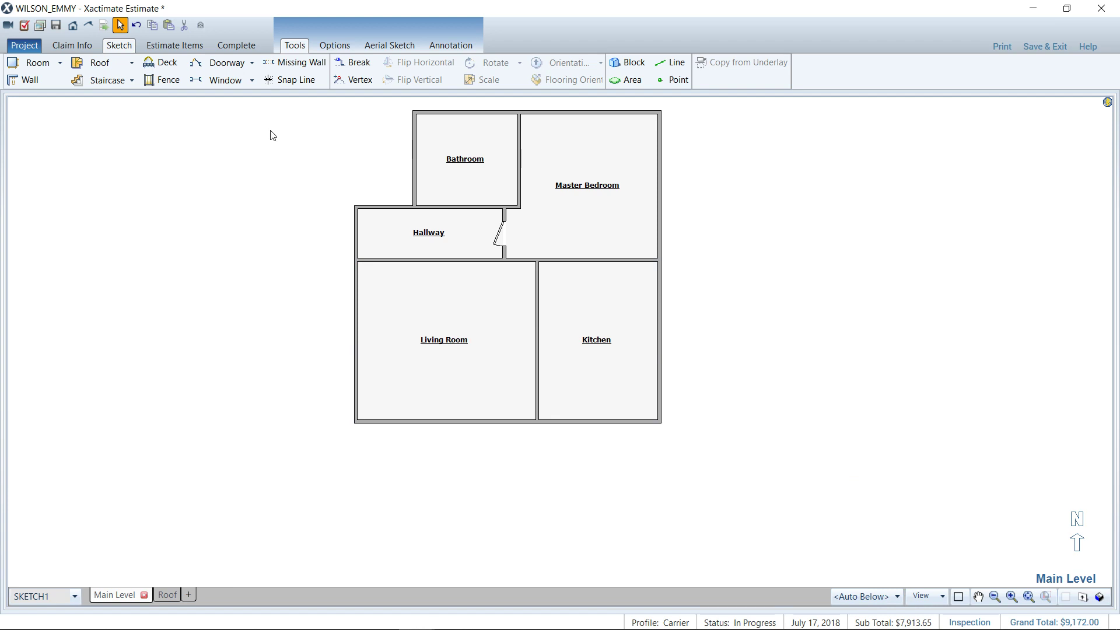
pyautogui.click(286, 66)
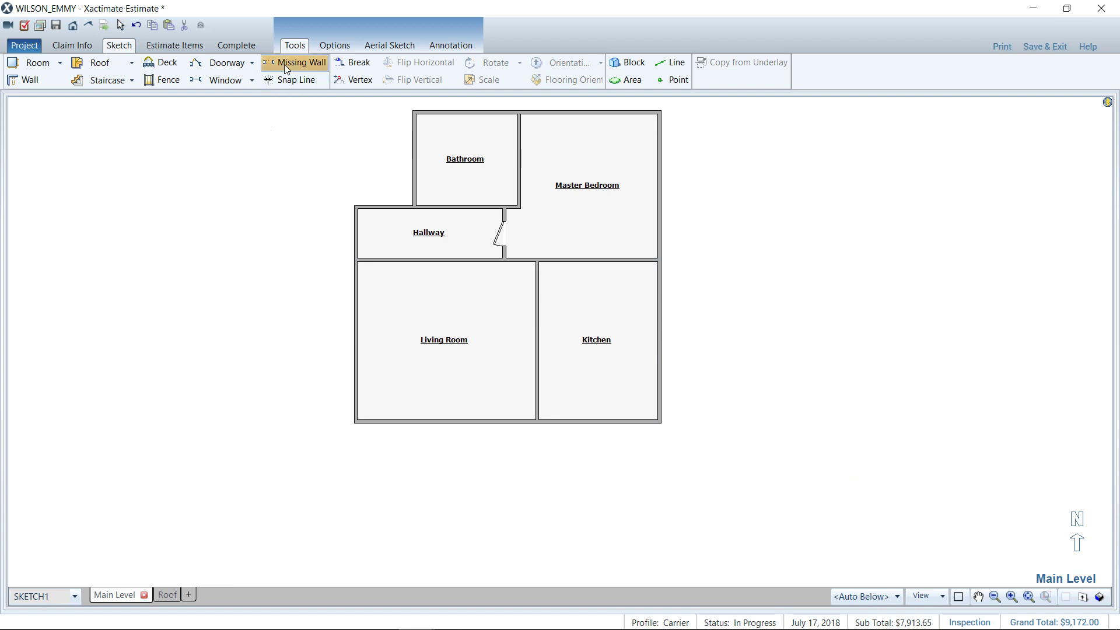
pyautogui.click(534, 339)
pyautogui.hotkey('ctrl', '3')
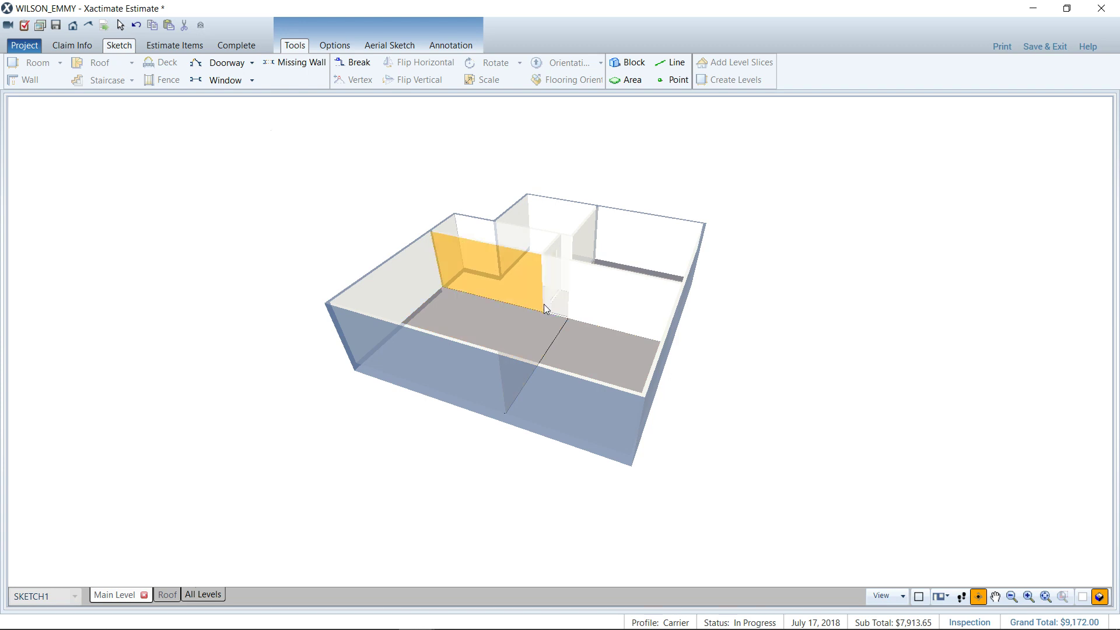
pyautogui.moveTo(569, 300); pyautogui.dragTo(648, 404)
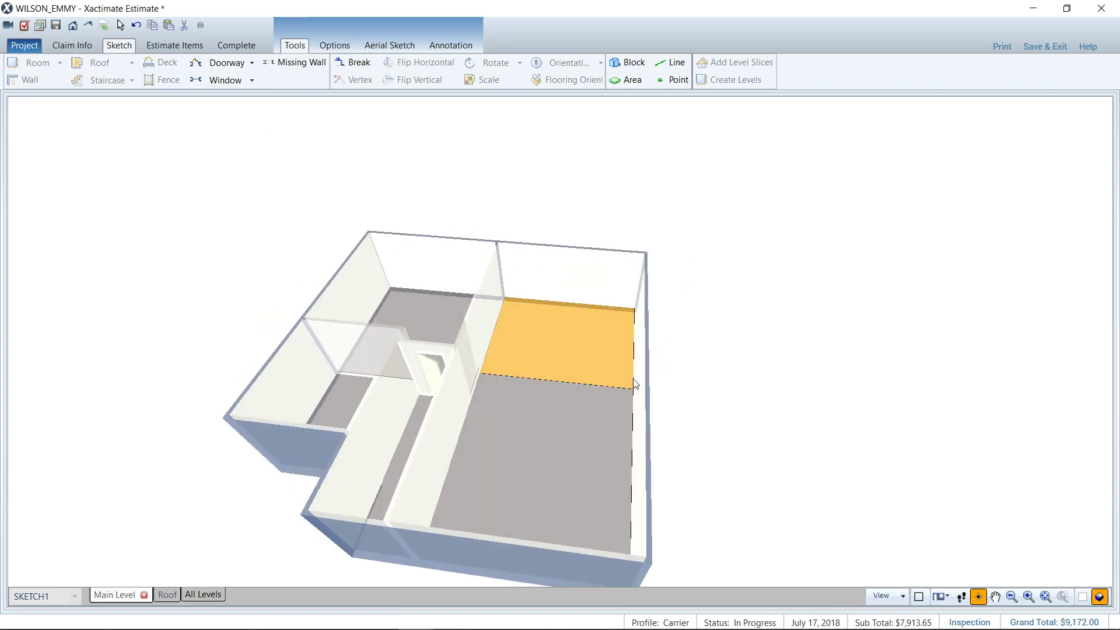
pyautogui.doubleClick(562, 393)
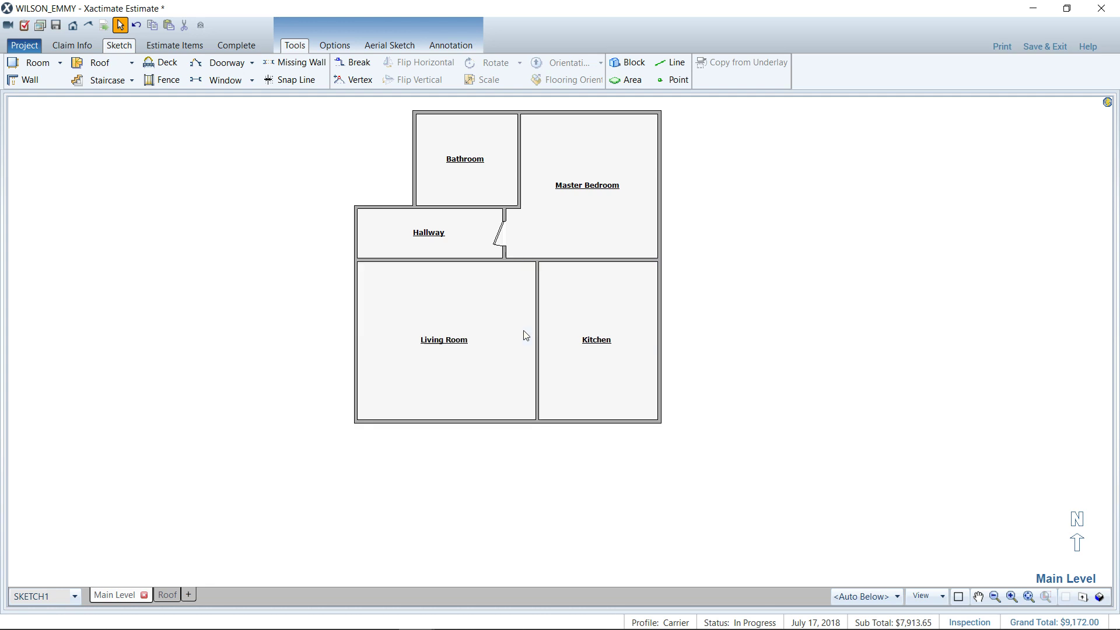
# Step: Draw a 6'6" missing-wall opening in the Living Room/Kitchen wall and inspect it in 3-D
pyautogui.click(288, 64)
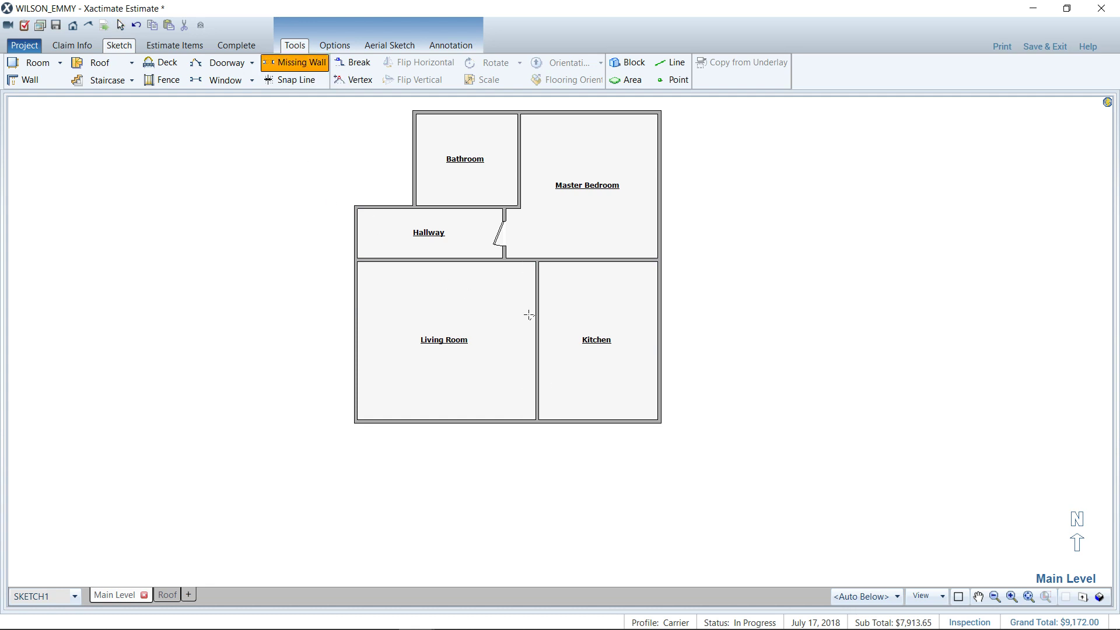
pyautogui.moveTo(537, 307); pyautogui.dragTo(538, 373)
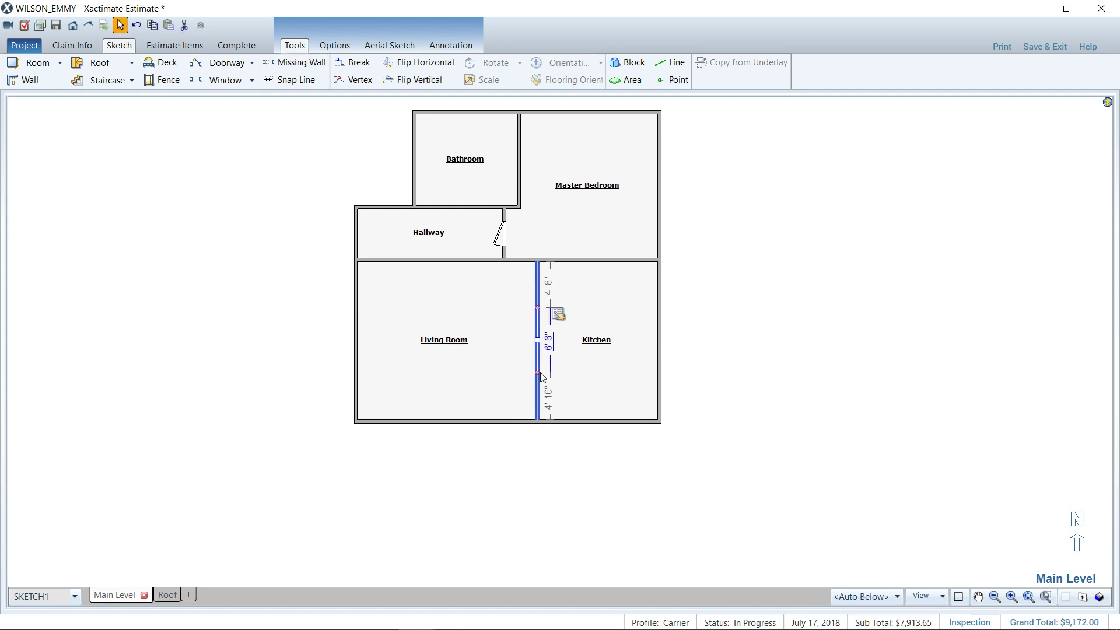
pyautogui.click(537, 338)
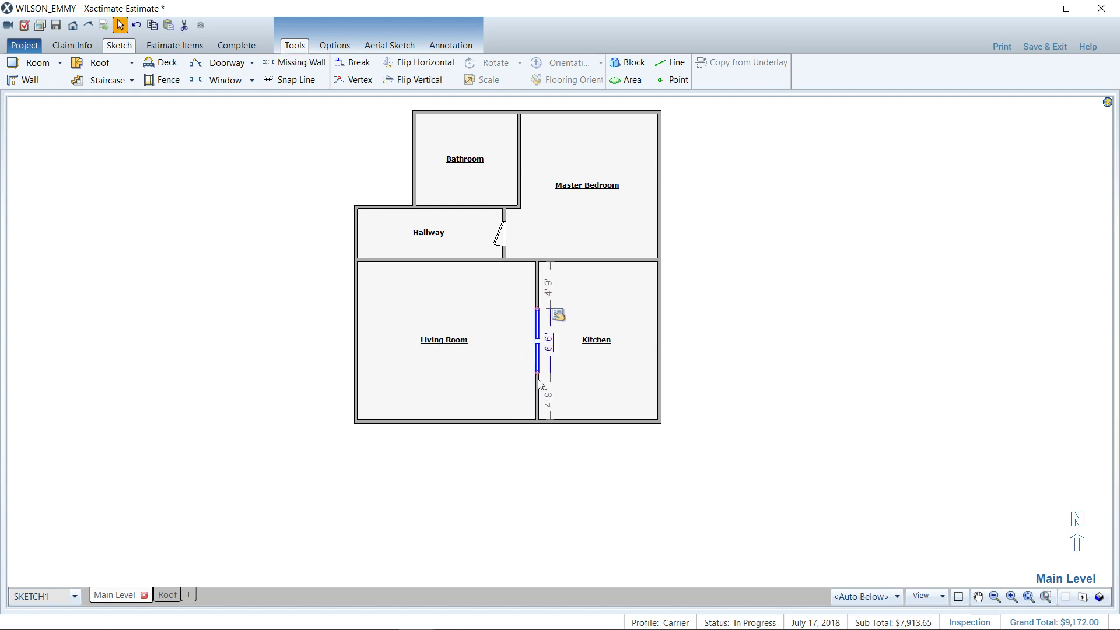
pyautogui.click(550, 349)
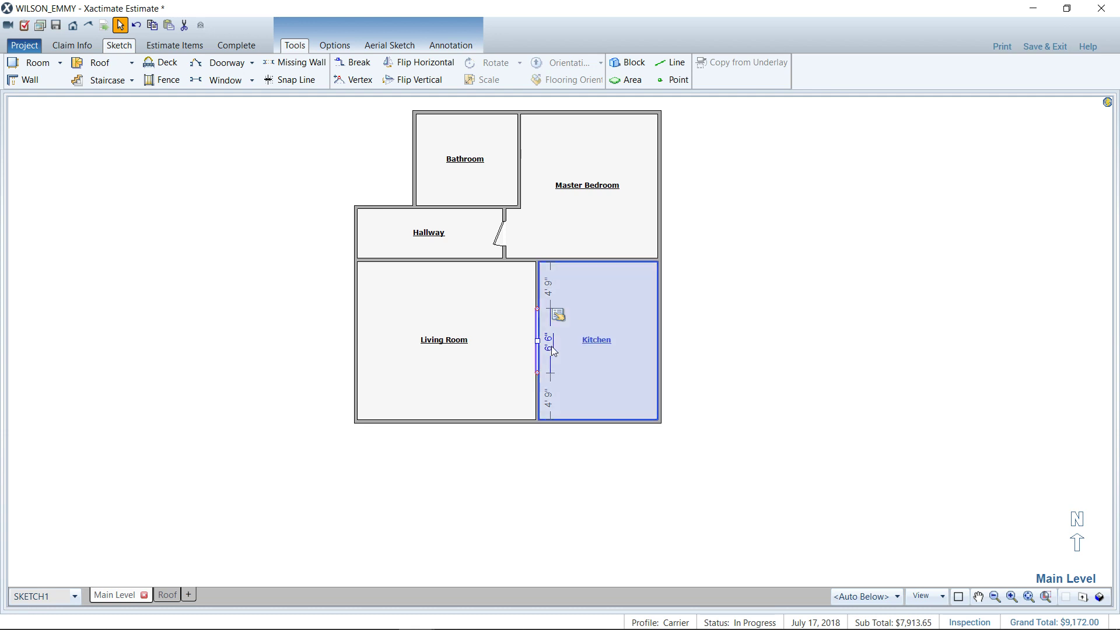
pyautogui.press('F3')
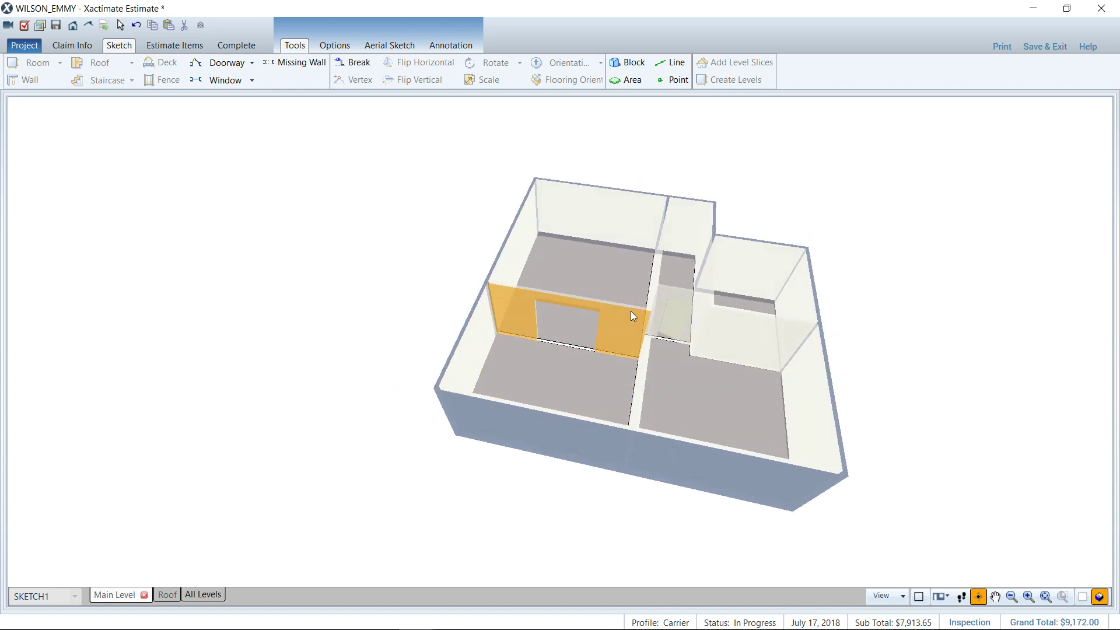
pyautogui.moveTo(629, 302); pyautogui.dragTo(569, 303)
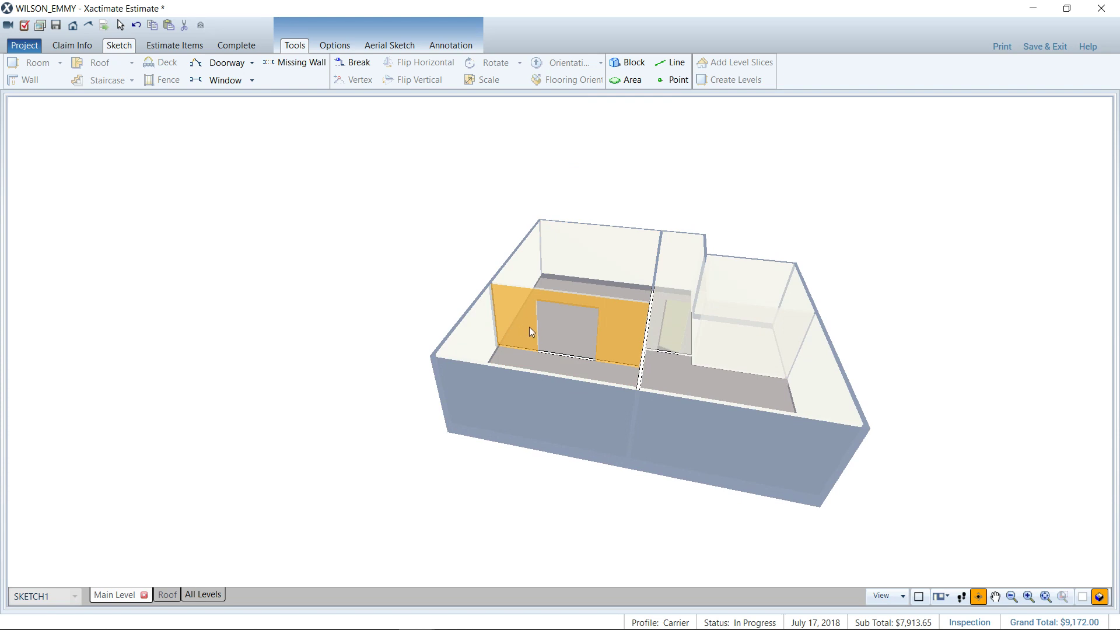
# Step: Set the Living Room/Kitchen opening's Goes to Ceiling property to Yes
pyautogui.click(568, 302)
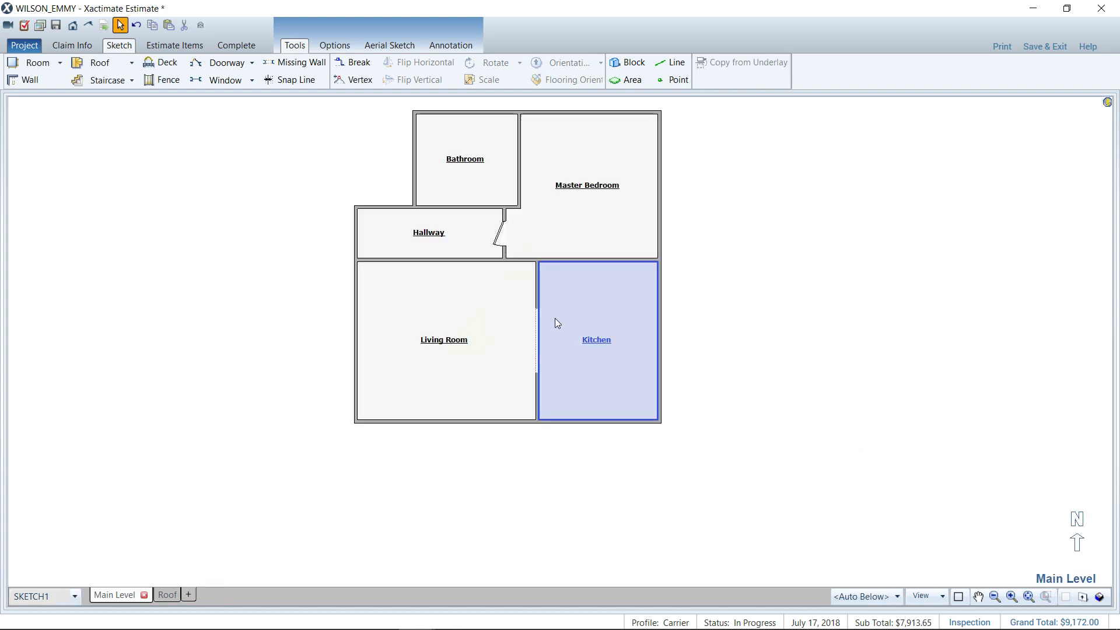
pyautogui.click(537, 334)
pyautogui.click(558, 315)
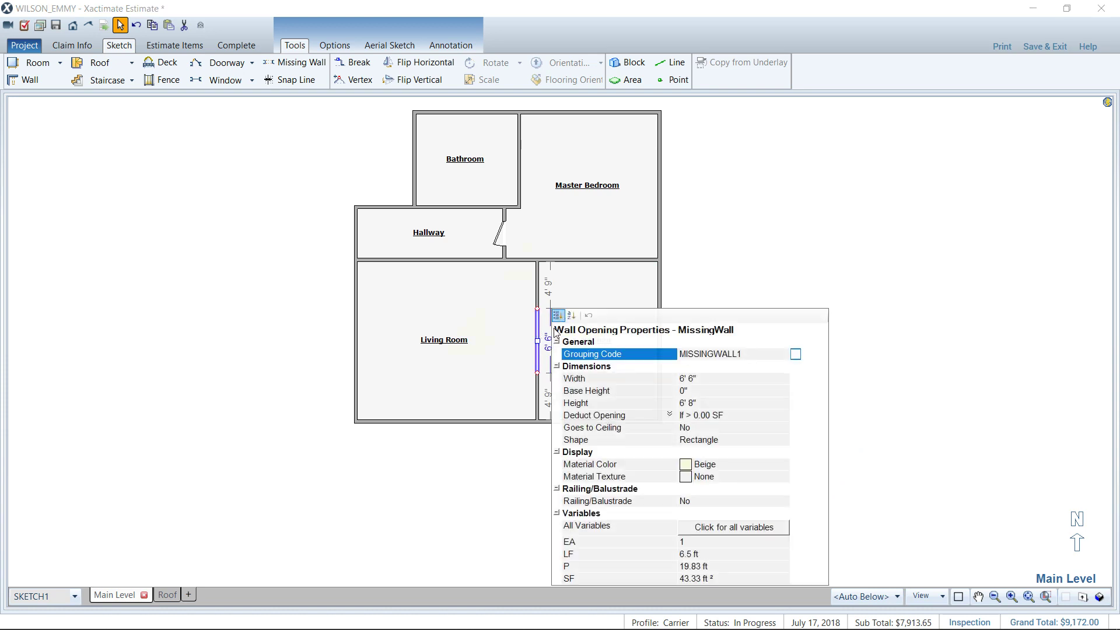
pyautogui.click(707, 432)
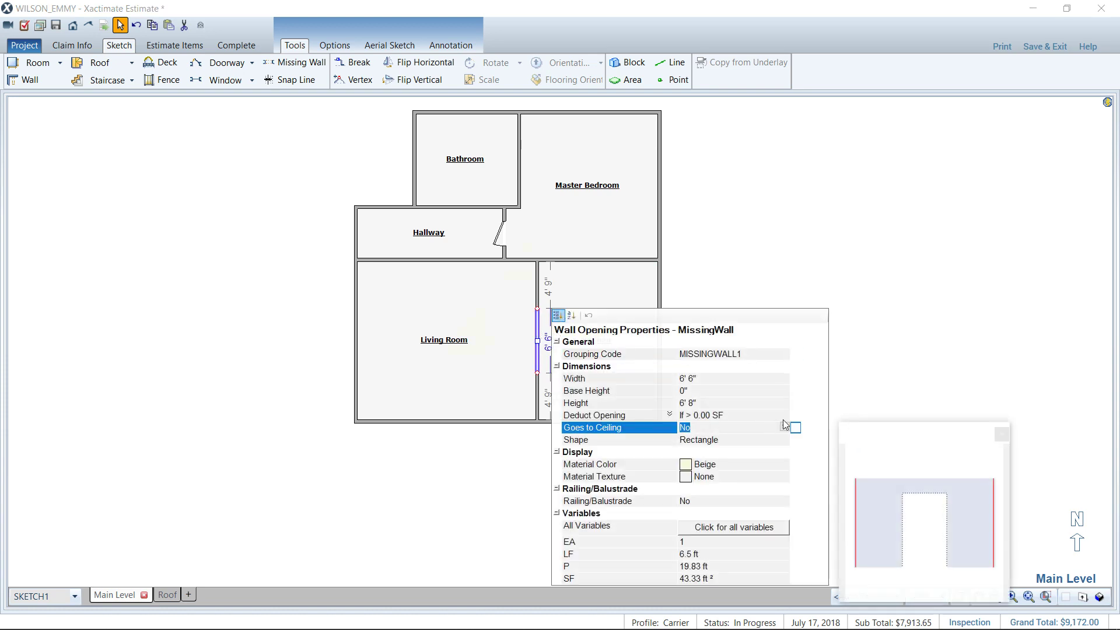
pyautogui.click(785, 427)
pyautogui.click(739, 453)
pyautogui.click(831, 321)
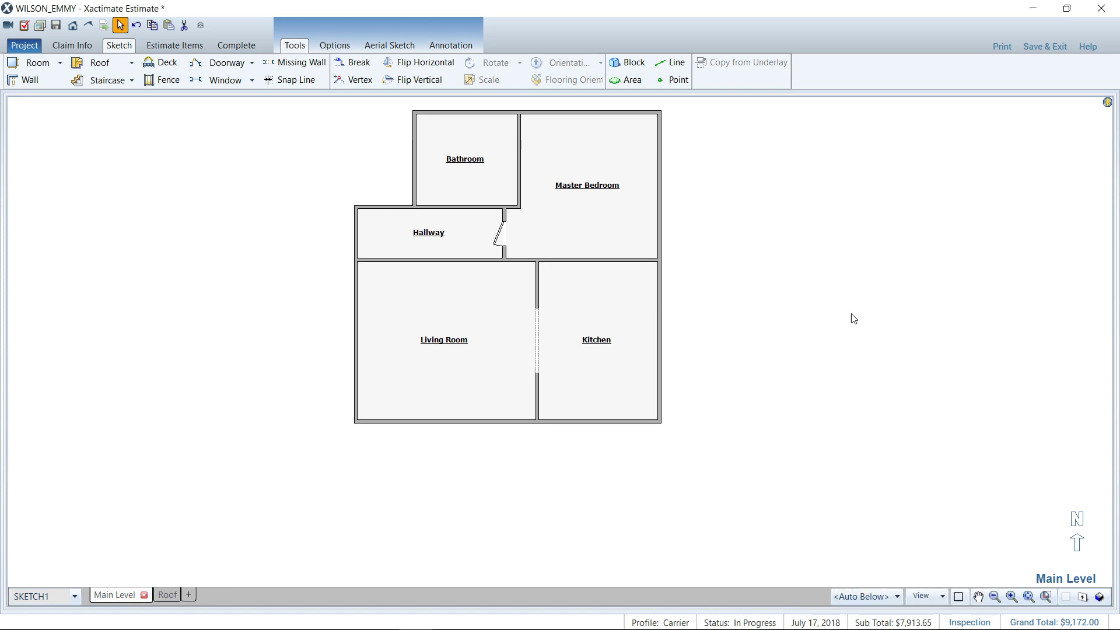
# Step: Preview the sketch in 3-D, then return to the 2-D floor plan
pyautogui.press('F3')
pyautogui.moveTo(725, 336)
pyautogui.mouseDown()
pyautogui.moveTo(645, 305)
pyautogui.moveTo(533, 375)
pyautogui.moveTo(556, 330)
pyautogui.moveTo(506, 244)
pyautogui.mouseUp()
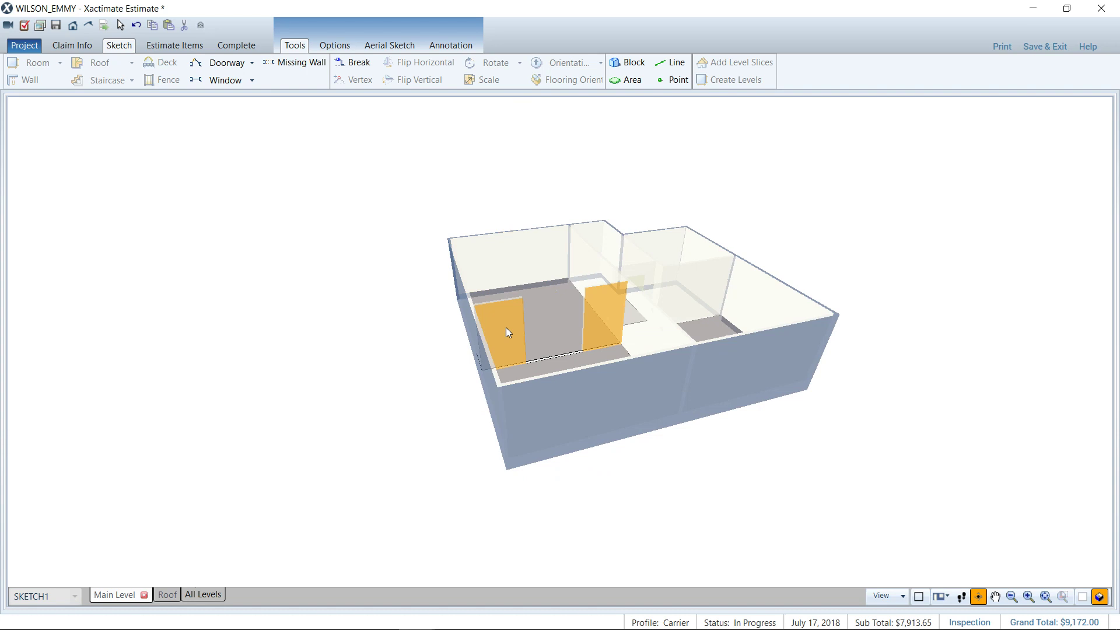
pyautogui.press('Escape')
# Step: Confirm in its properties that the Living Room/Kitchen opening goes to the ceiling
pyautogui.click(303, 69)
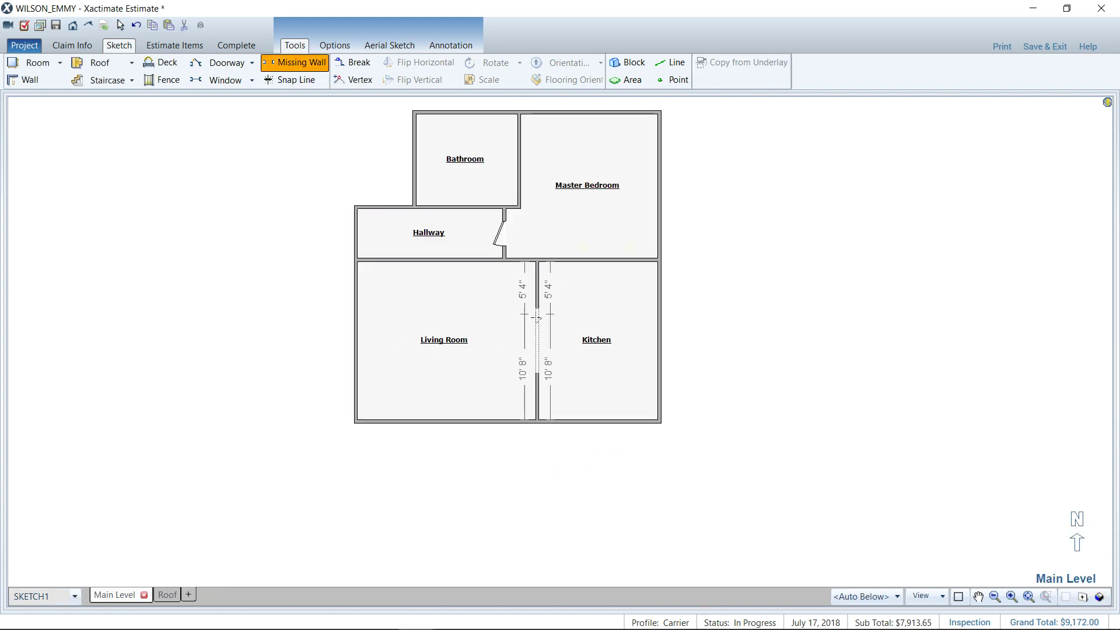
pyautogui.click(542, 372)
pyautogui.press('Escape')
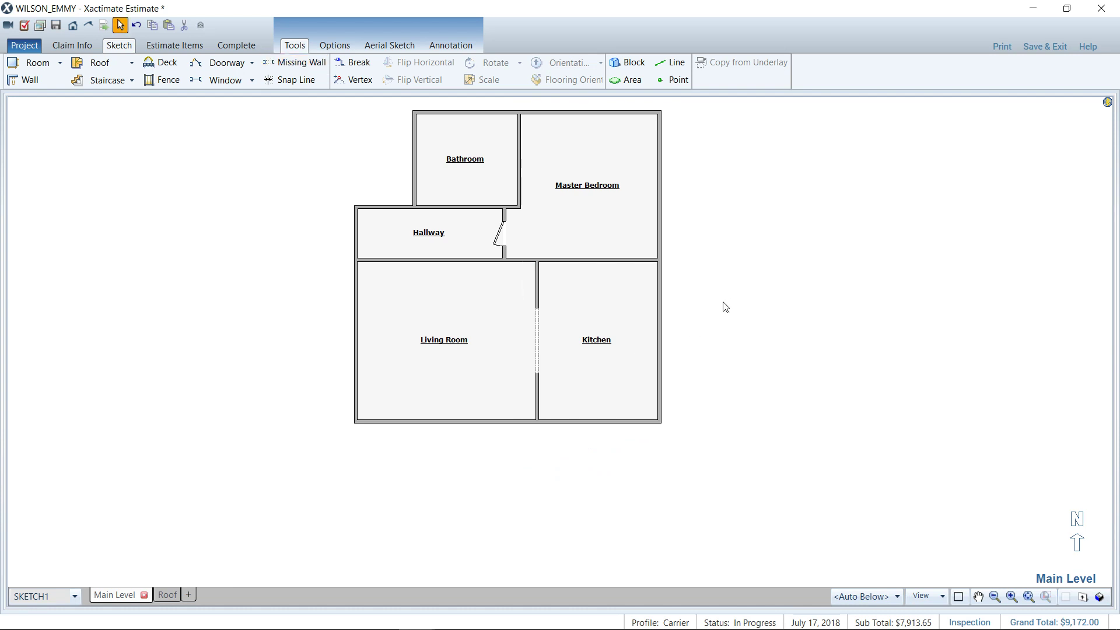
pyautogui.click(538, 333)
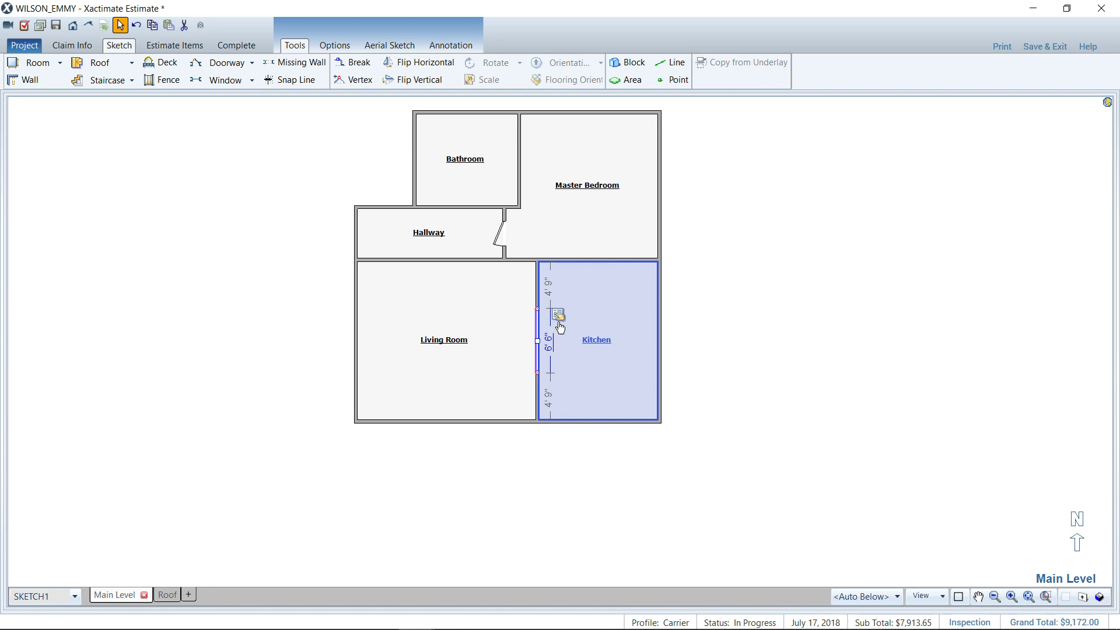
pyautogui.click(558, 316)
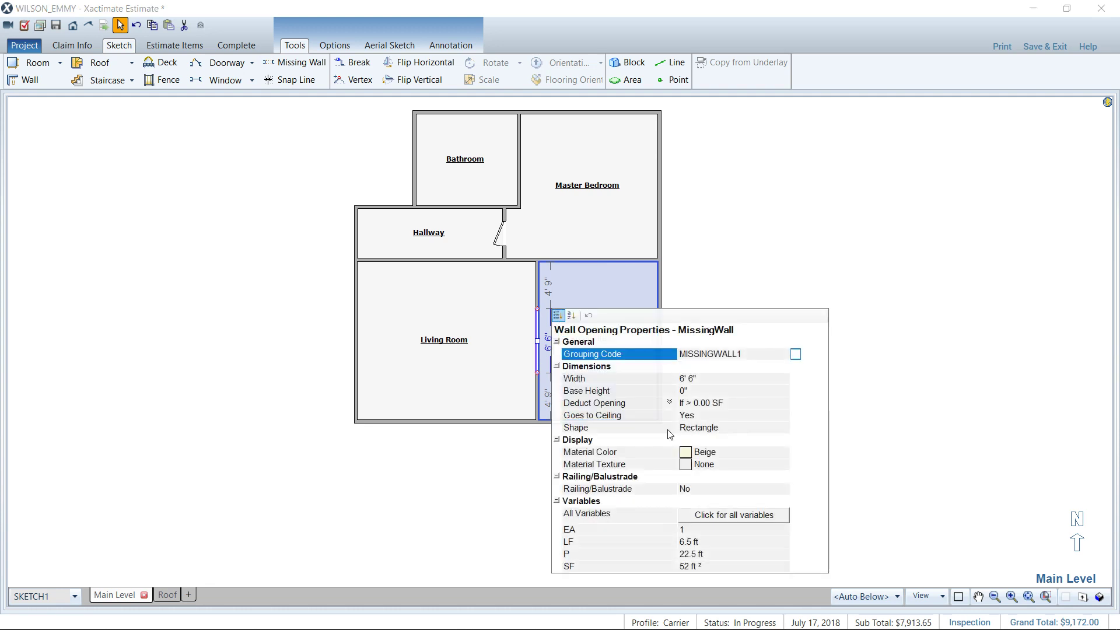
pyautogui.click(724, 415)
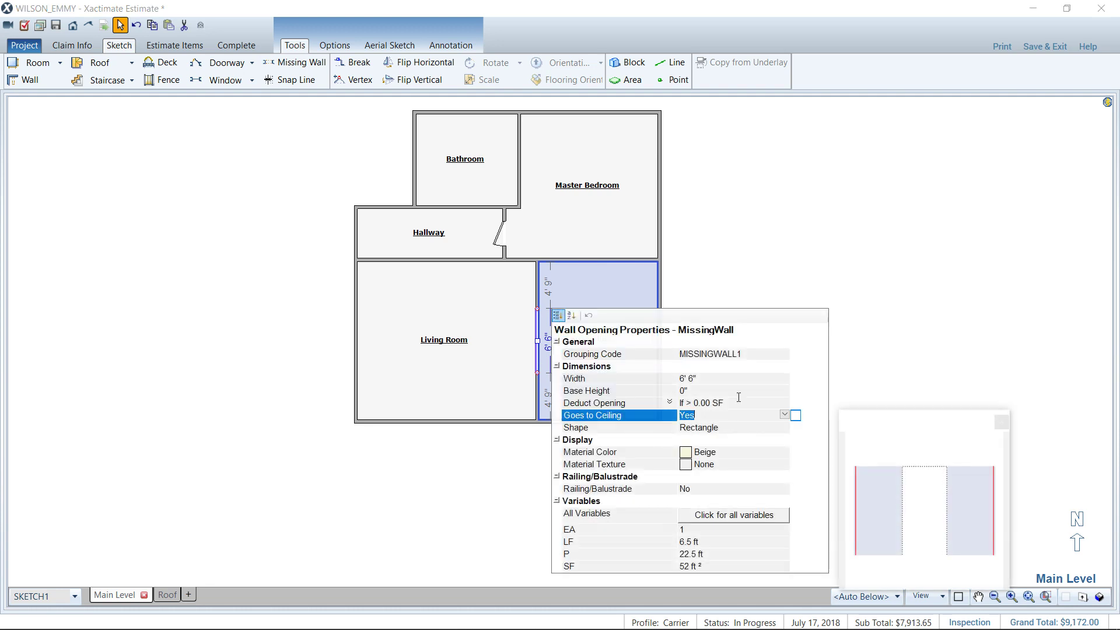
pyautogui.click(822, 238)
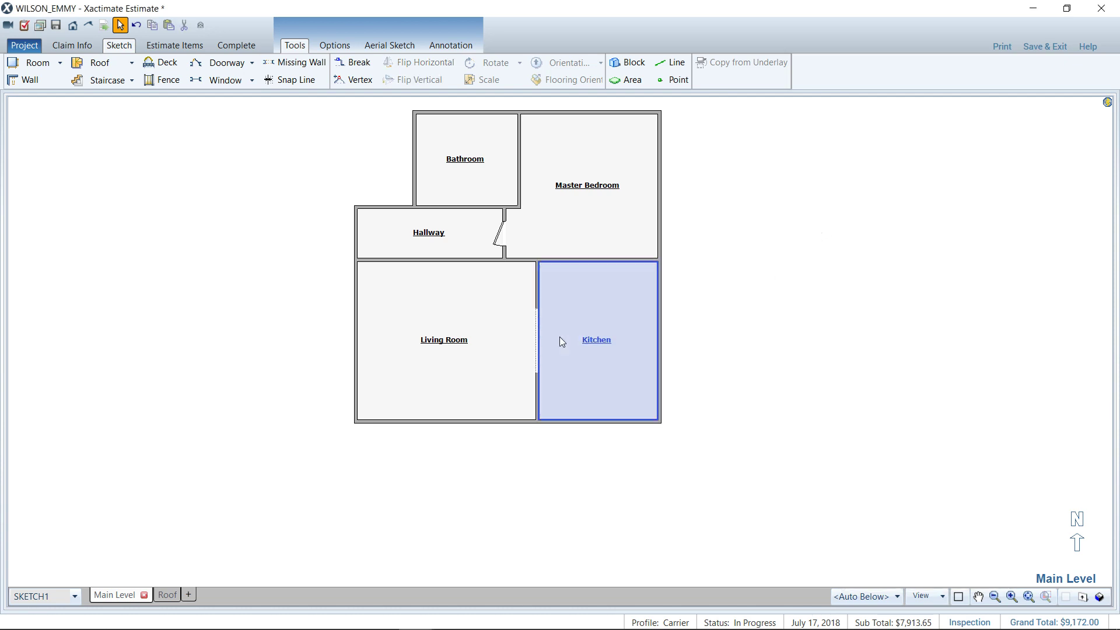
# Step: Switch to the Estimate Items view and select the Living Room group
pyautogui.click(476, 339)
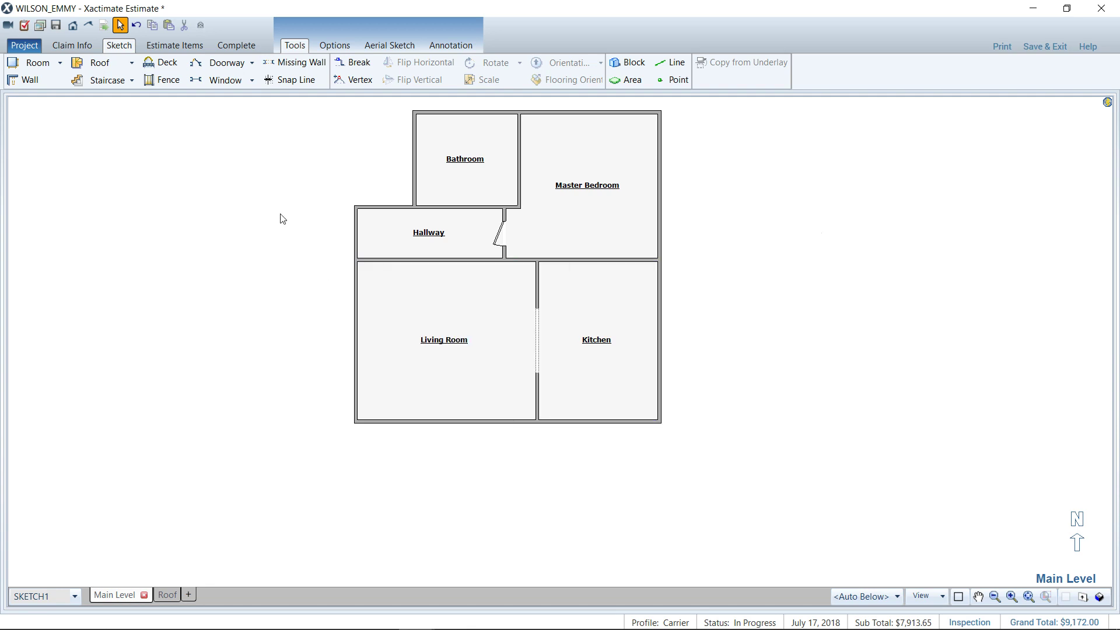
pyautogui.click(165, 48)
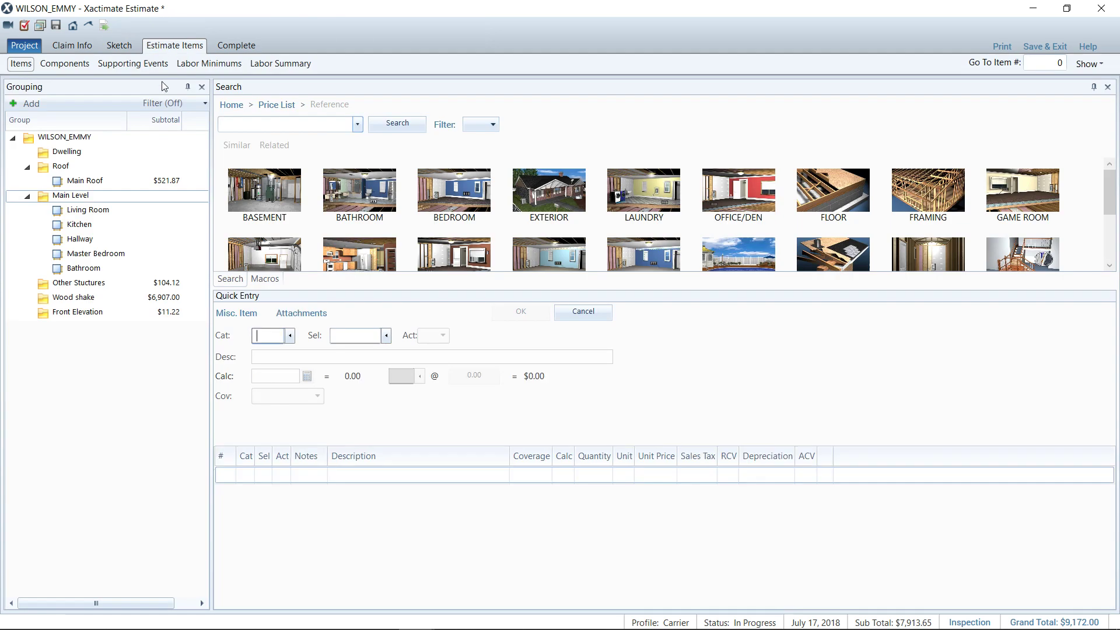
pyautogui.click(85, 211)
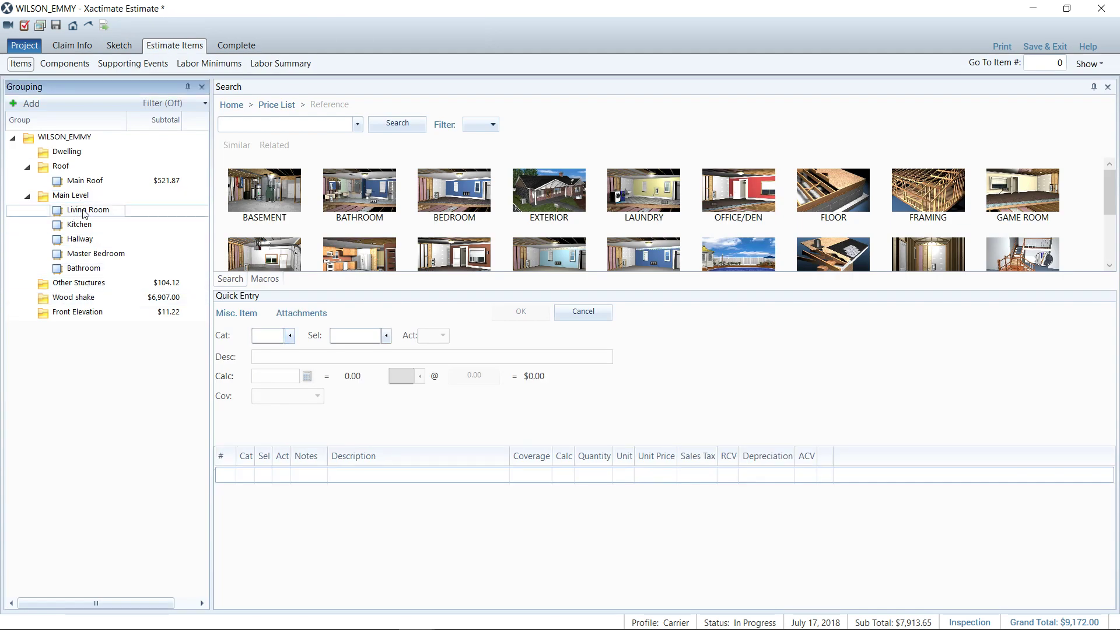
# Step: Close the Living Room group details and open the Dwelling group's Group Info instead
pyautogui.doubleClick(85, 211)
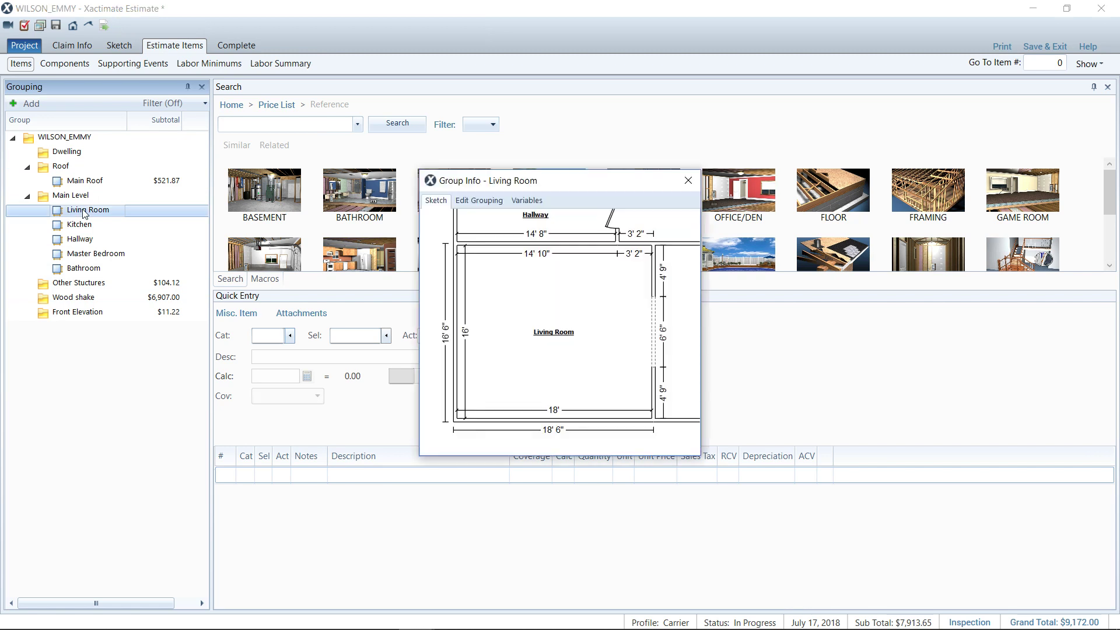
pyautogui.click(686, 185)
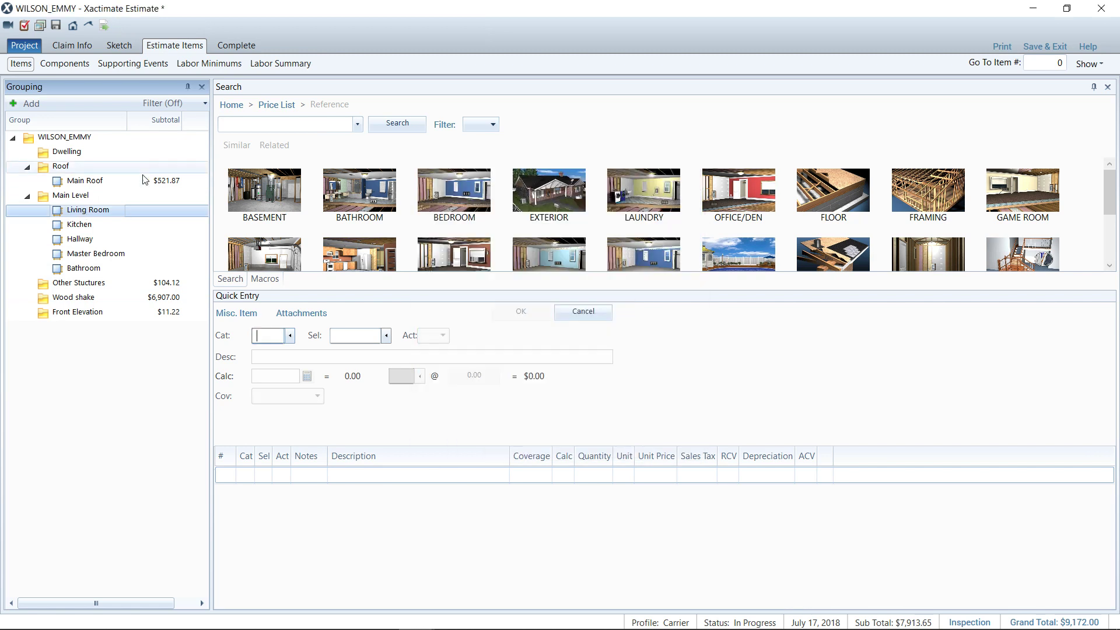
pyautogui.doubleClick(56, 153)
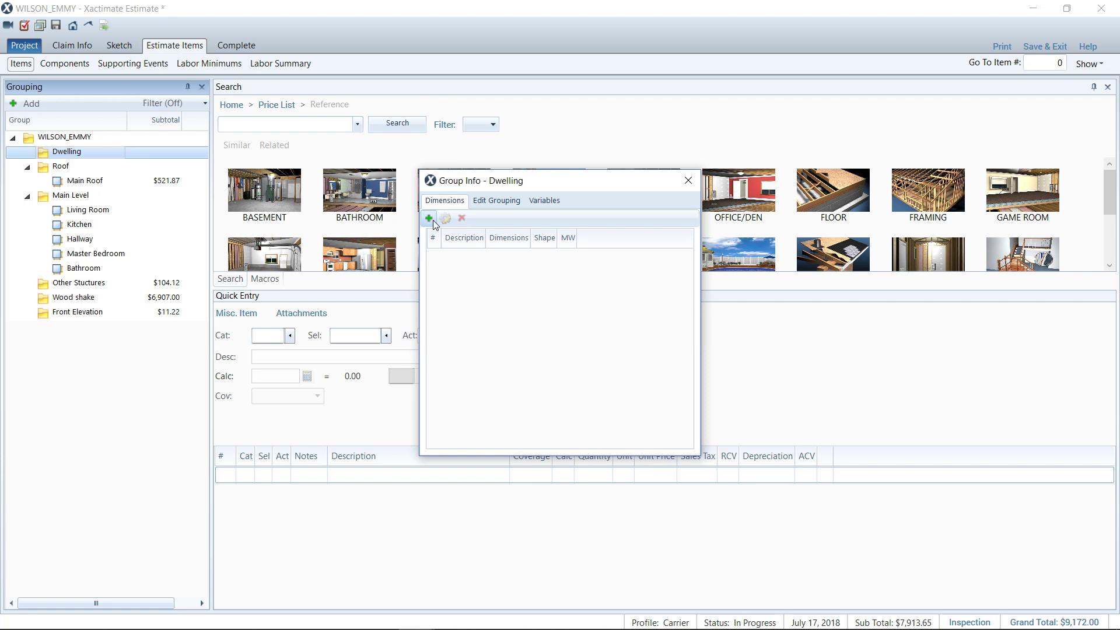
# Step: Add a new Dwelling dimension and set its shape to Elevation
pyautogui.click(429, 219)
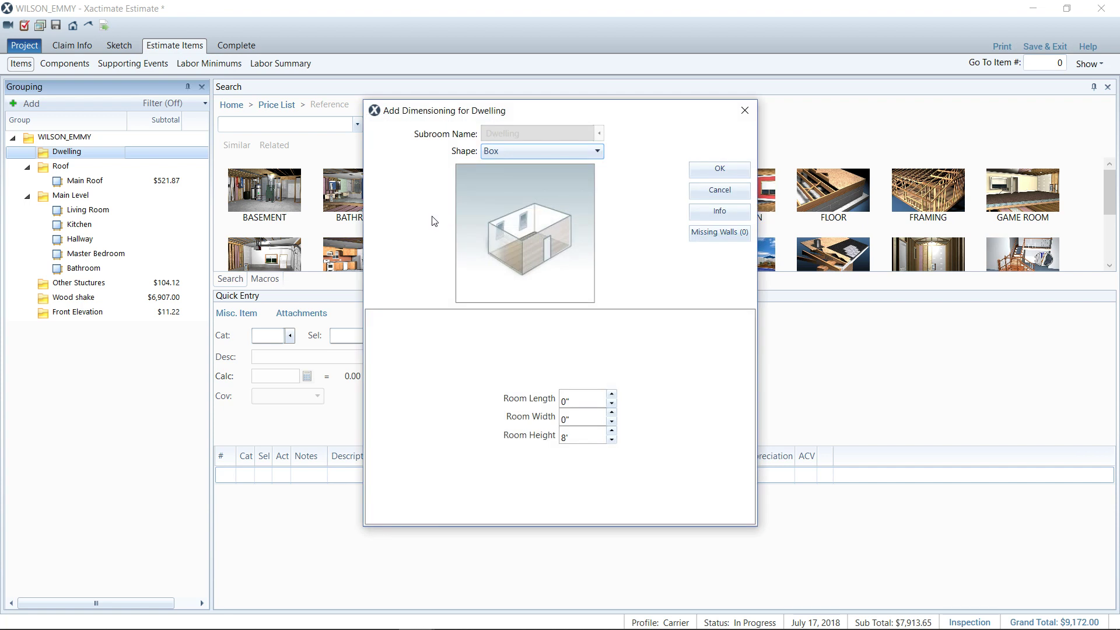
pyautogui.click(568, 153)
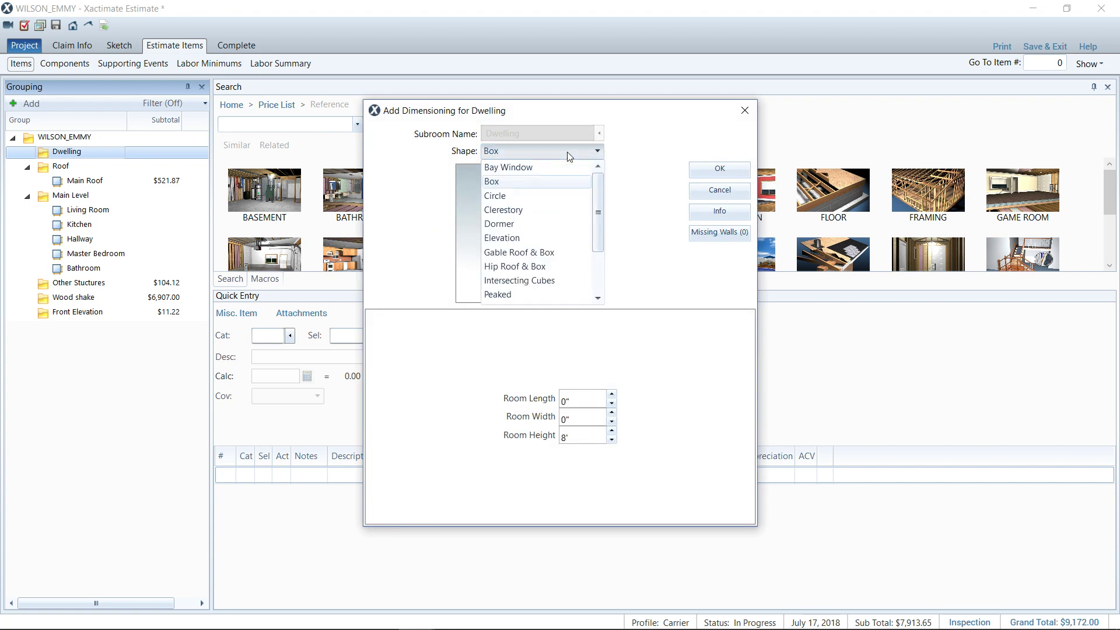
pyautogui.click(568, 155)
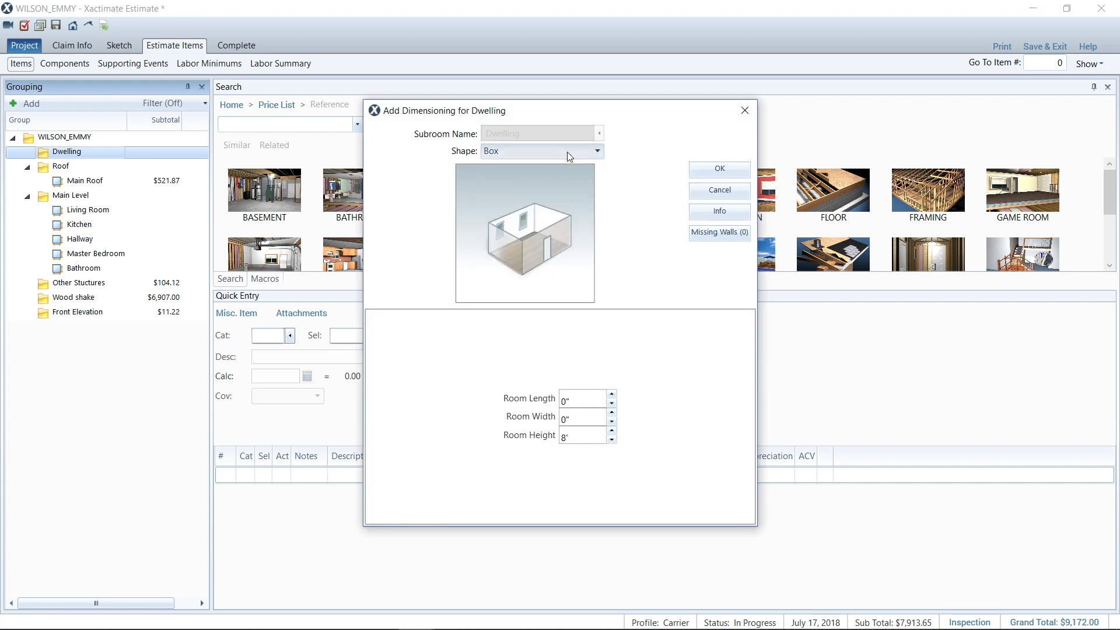
pyautogui.click(529, 153)
pyautogui.click(524, 198)
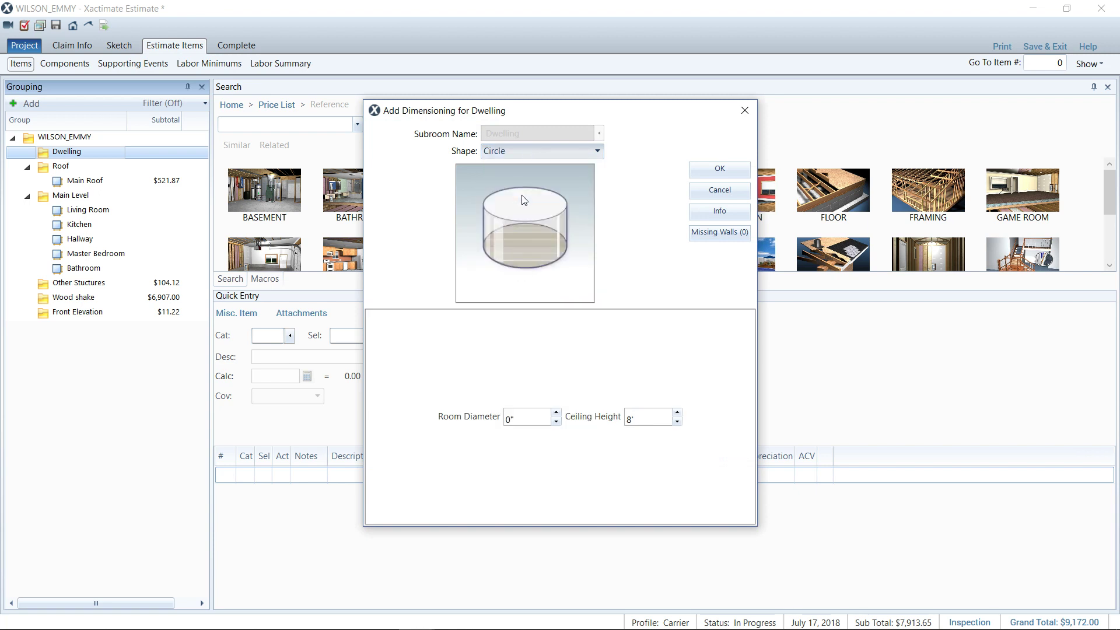
pyautogui.click(537, 153)
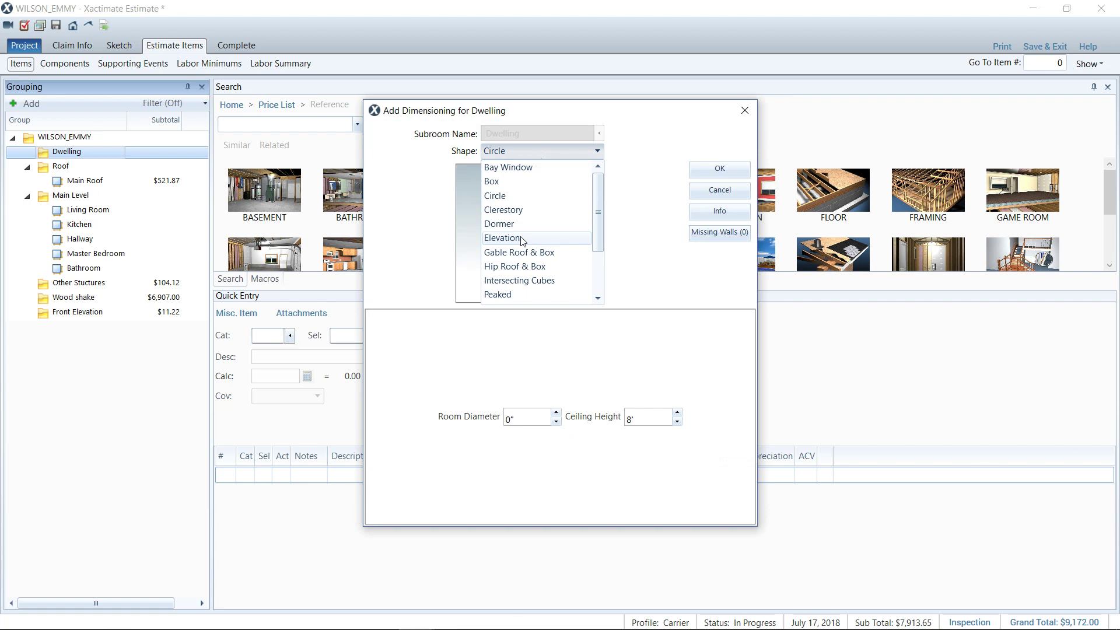
pyautogui.click(523, 239)
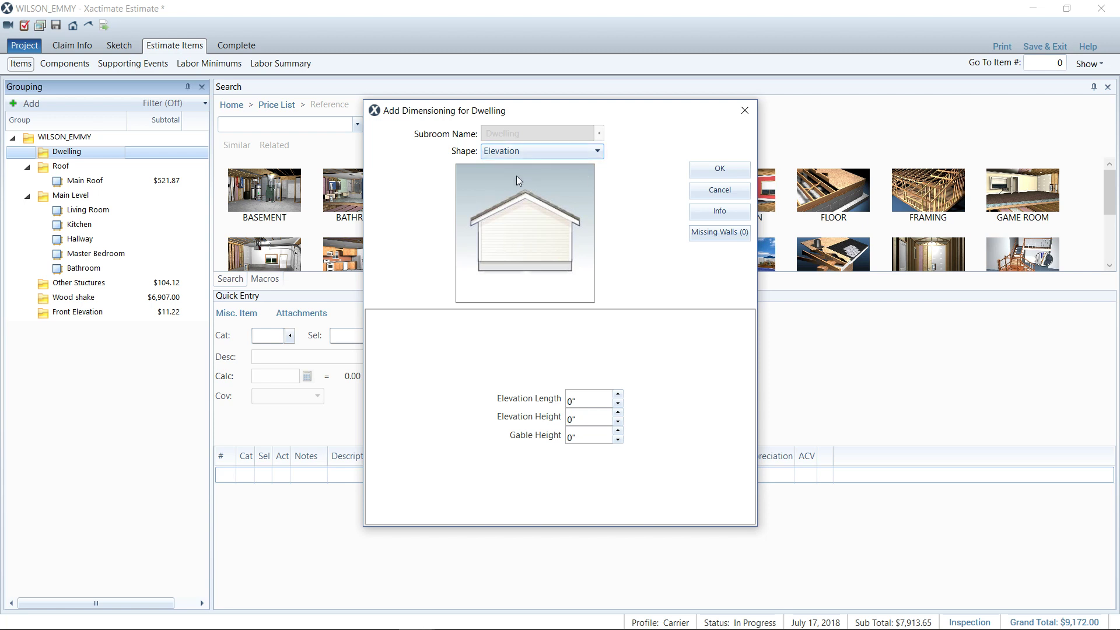
# Step: Enter elevation length 30', height 10' and gable height 6'
pyautogui.click(598, 398)
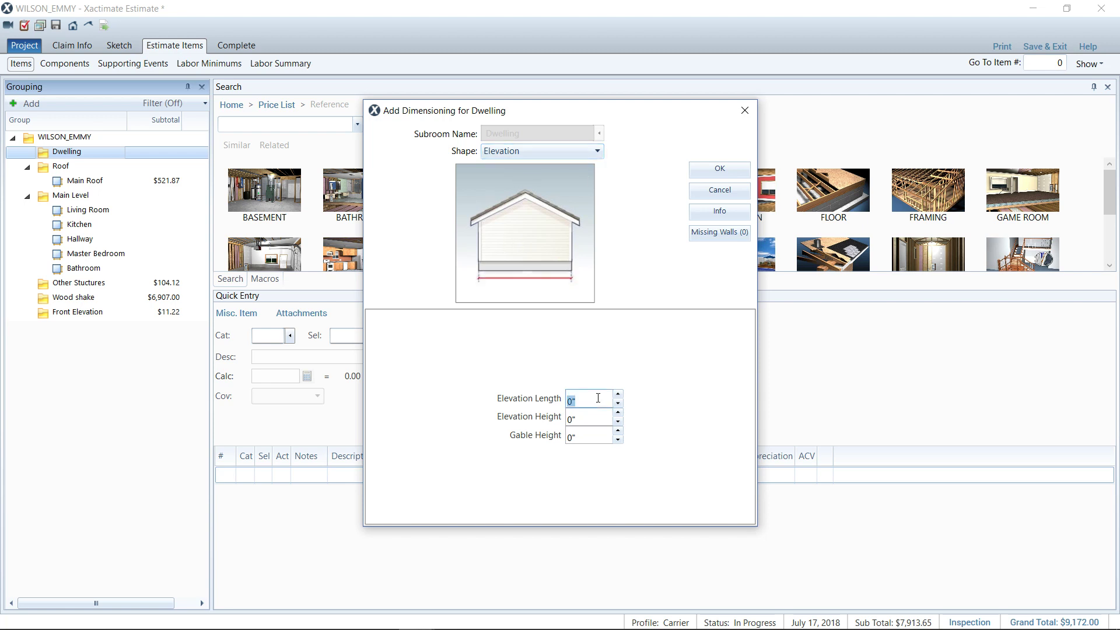
pyautogui.write('30')
pyautogui.press('Tab')
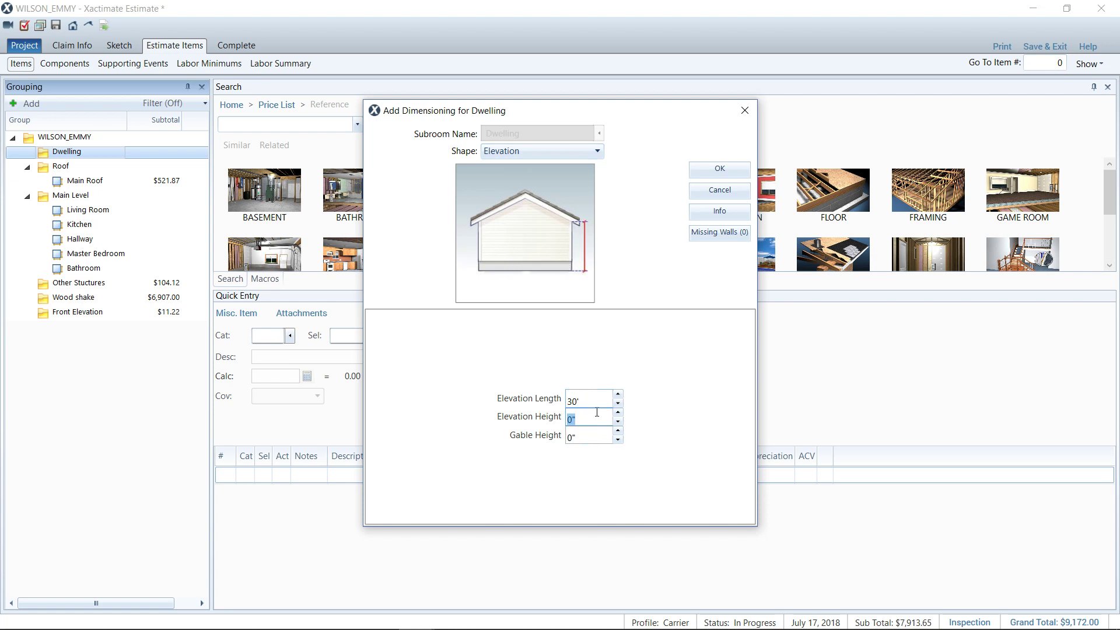
pyautogui.write('10')
pyautogui.click(590, 438)
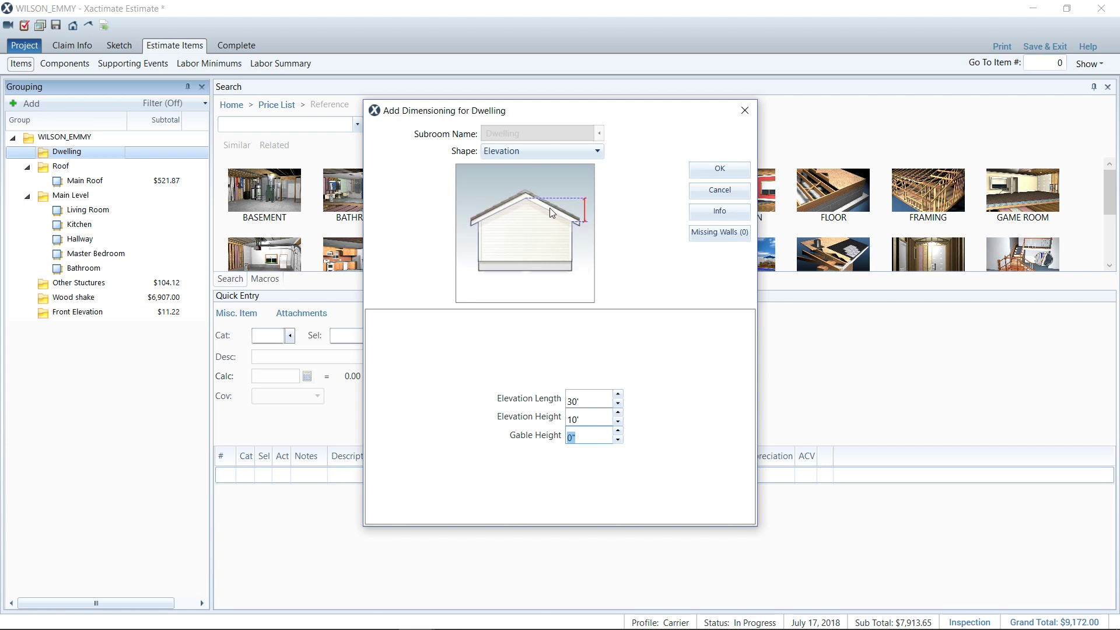
pyautogui.write('6')
pyautogui.click(657, 454)
# Step: Add a missing wall 4' long and 4' high opening into exterior, quantity 2
pyautogui.click(704, 239)
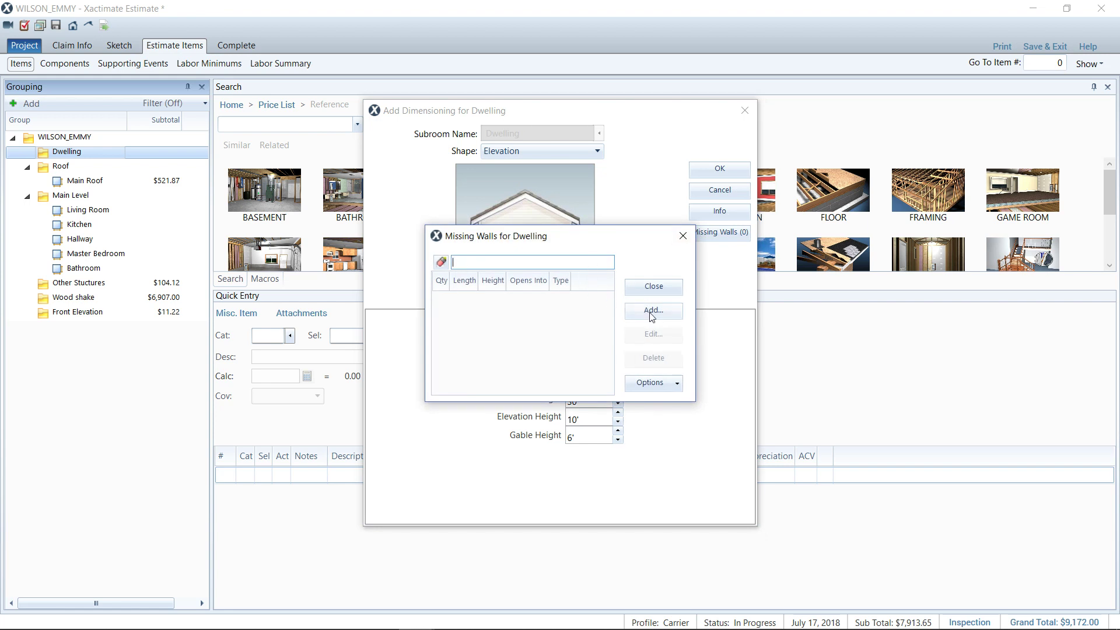
pyautogui.click(653, 314)
pyautogui.doubleClick(512, 274)
pyautogui.write('4')
pyautogui.press('Tab')
pyautogui.write('0')
pyautogui.press('BackSpace')
pyautogui.write('4')
pyautogui.press('Tab')
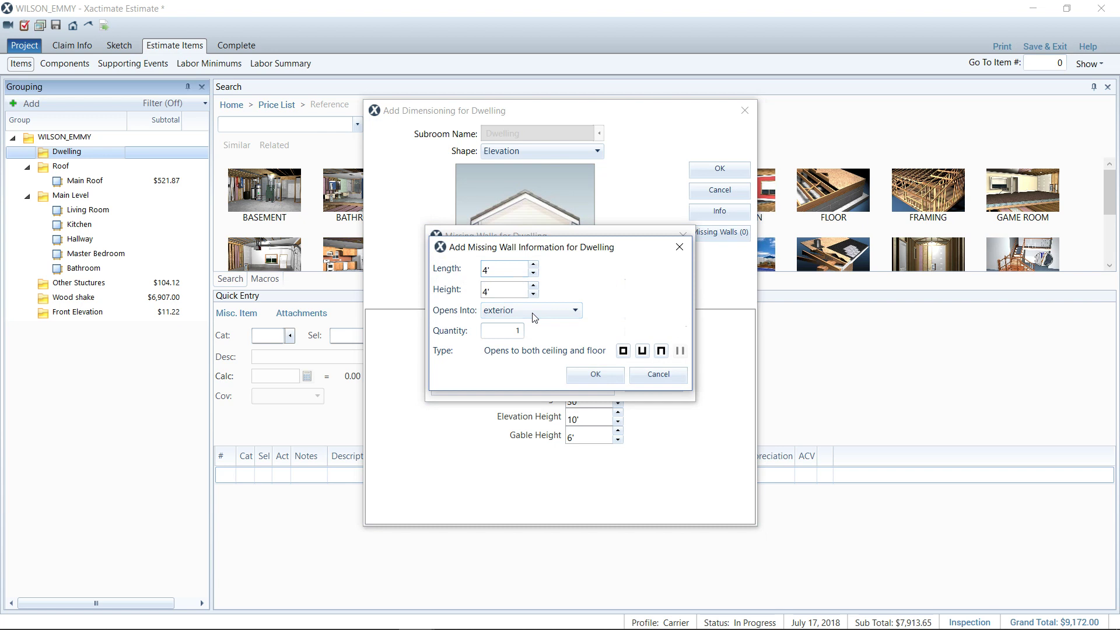
pyautogui.click(514, 330)
pyautogui.write('2')
# Step: Set the missing wall's type to 'Opens to floor only'
pyautogui.click(624, 350)
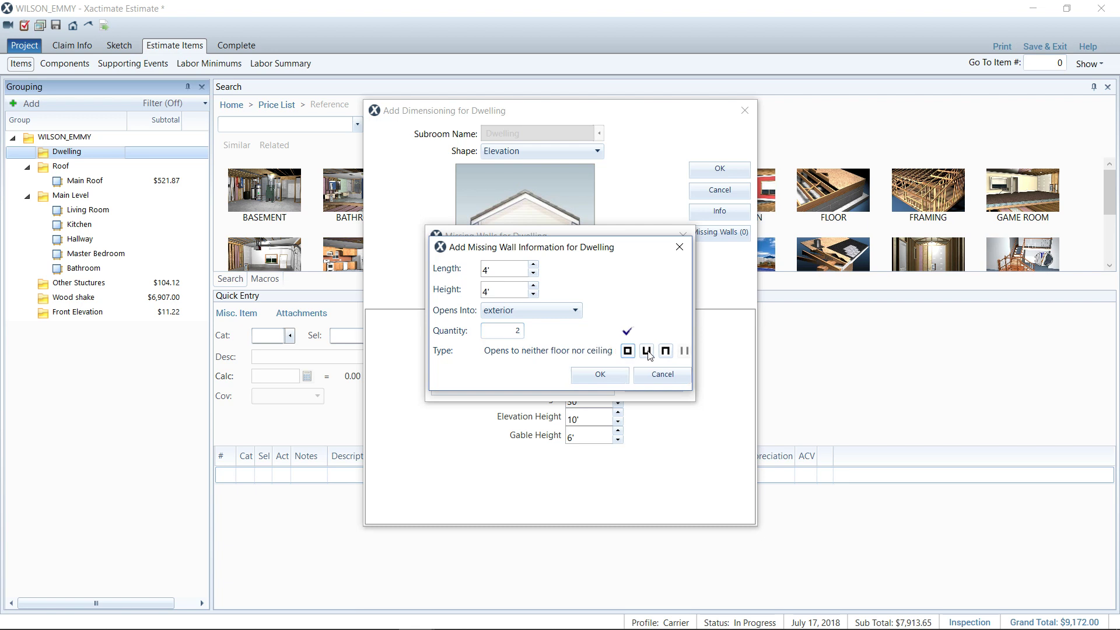
pyautogui.click(644, 351)
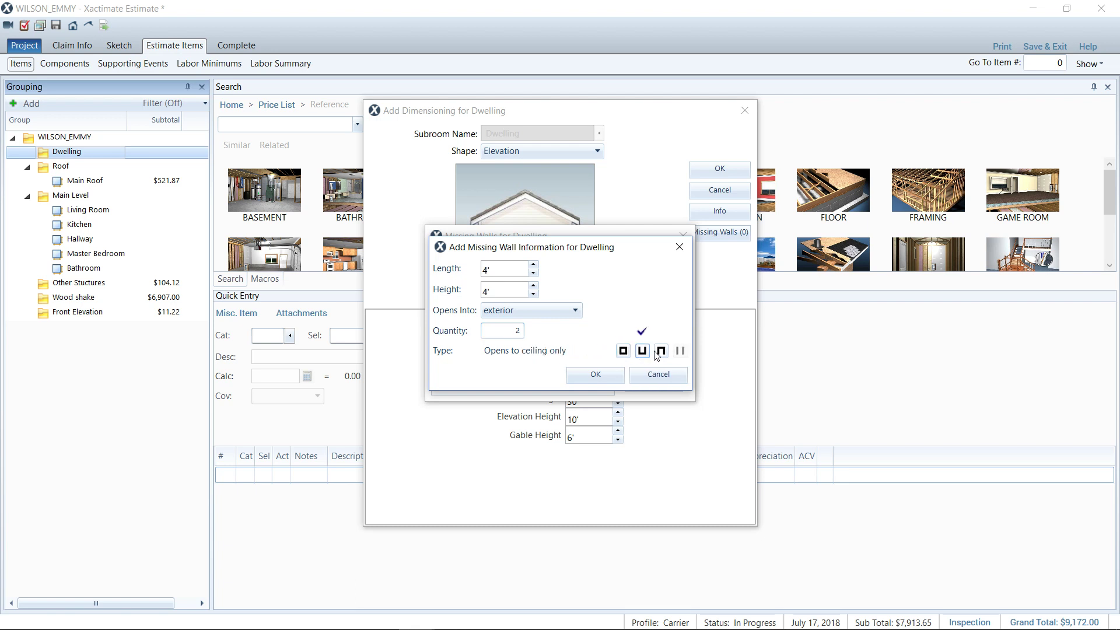
pyautogui.click(623, 352)
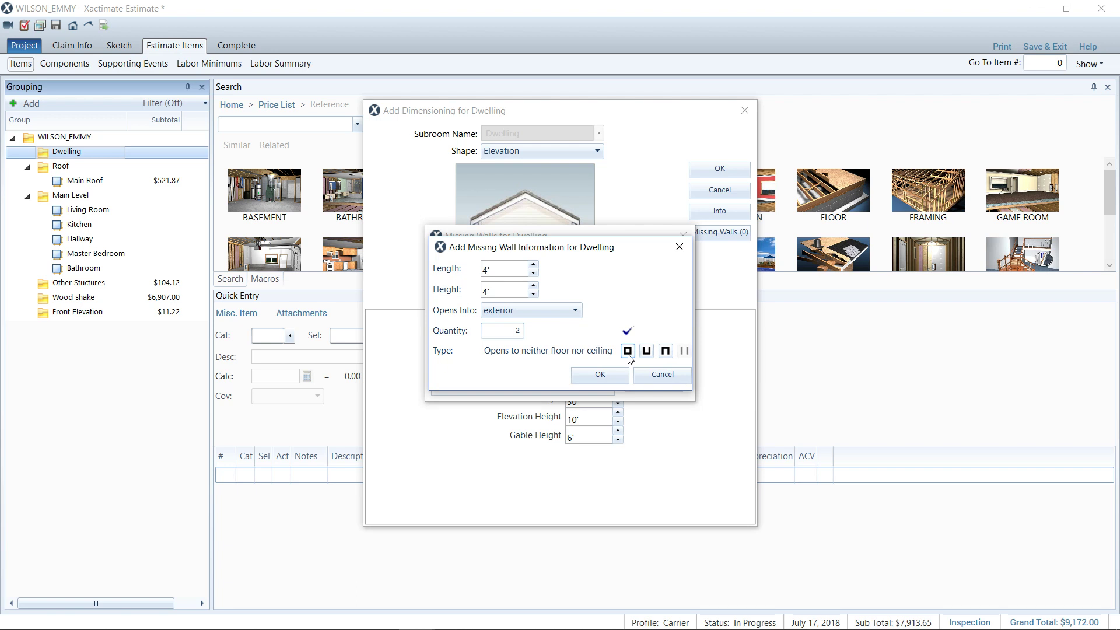
pyautogui.click(648, 352)
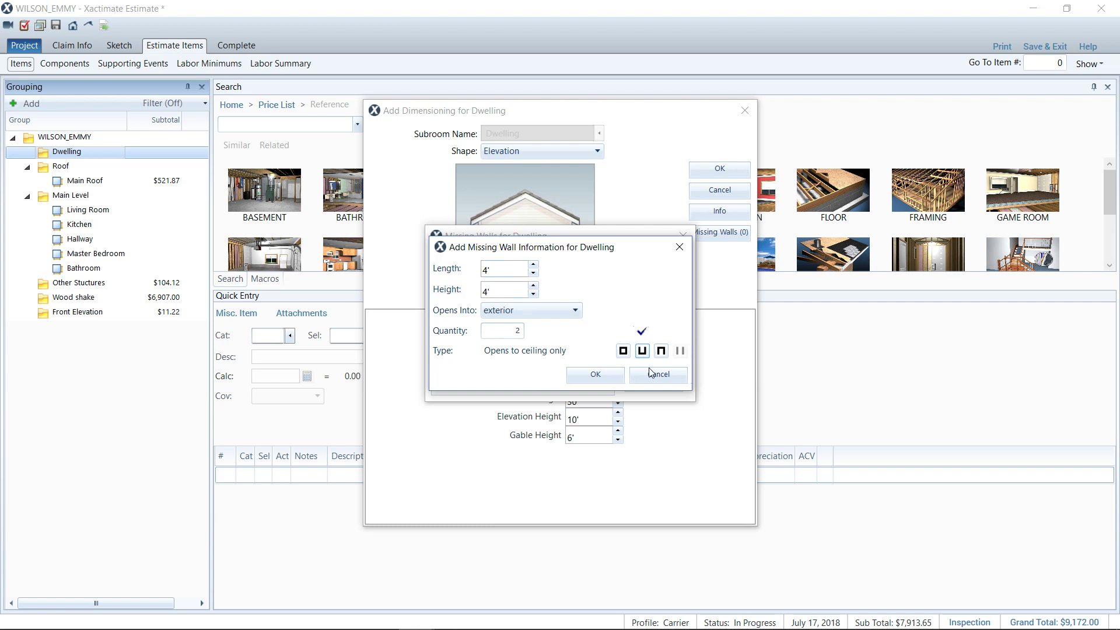
pyautogui.click(661, 350)
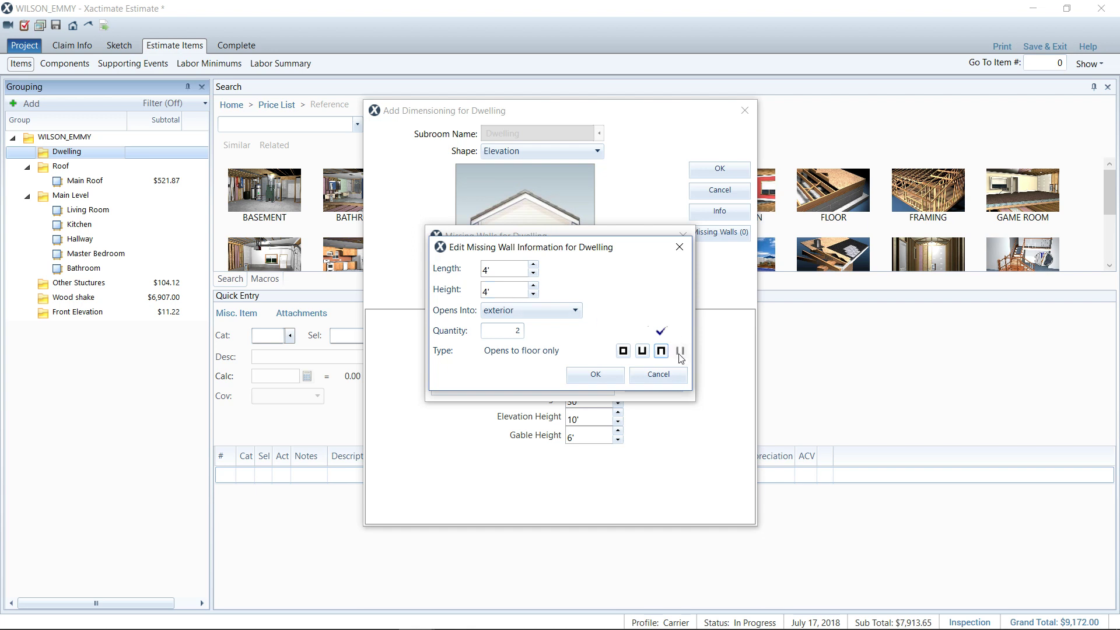
# Step: Save the 4' × 4' missing wall entry and dismiss the extra new entry
pyautogui.click(595, 376)
pyautogui.click(638, 315)
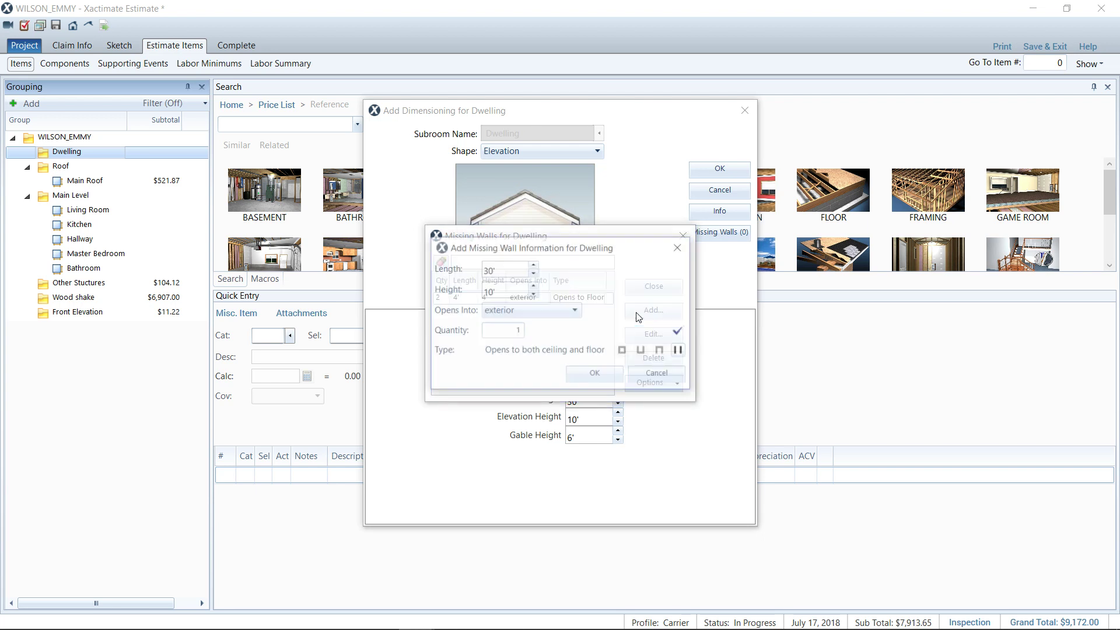
pyautogui.click(505, 270)
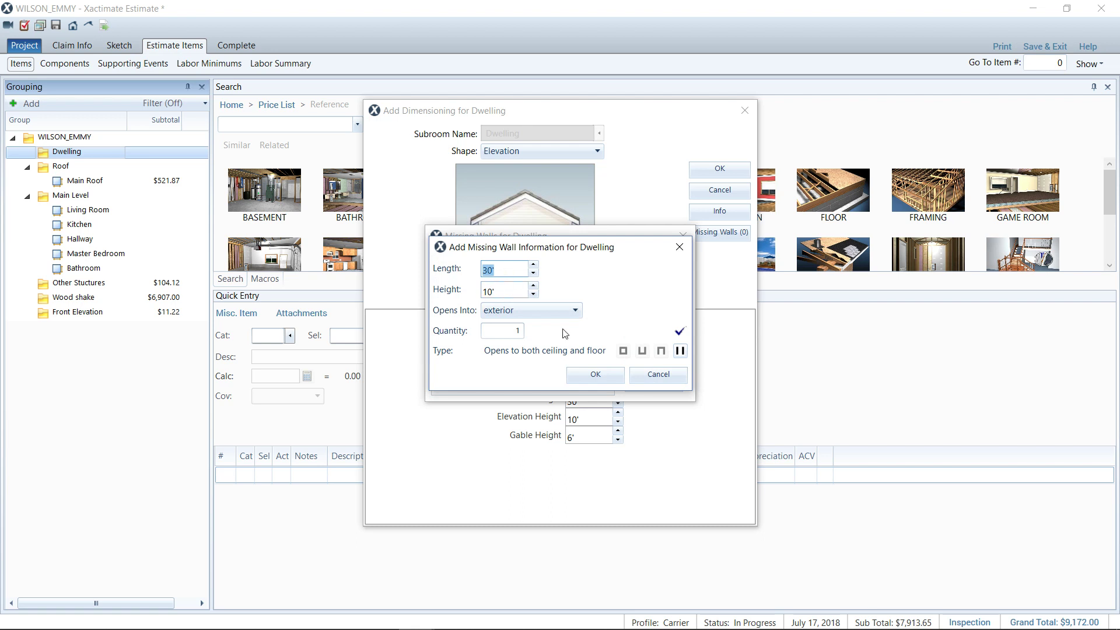
pyautogui.press('Return')
# Step: Check the elevation height and review the missing walls list, now showing 2
pyautogui.click(578, 418)
pyautogui.click(591, 417)
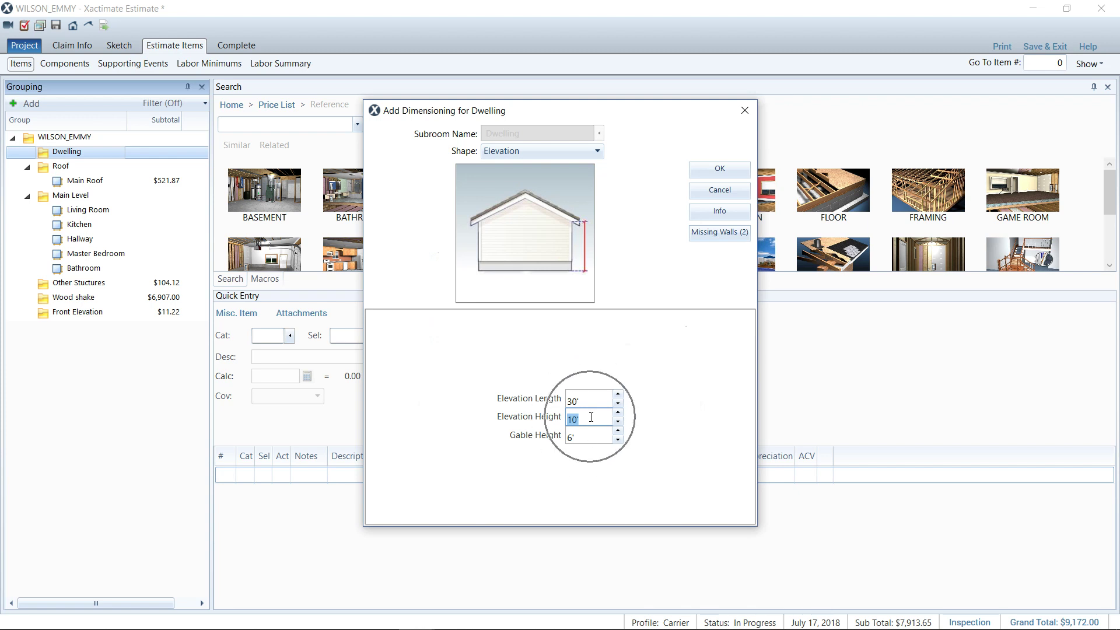
pyautogui.click(706, 233)
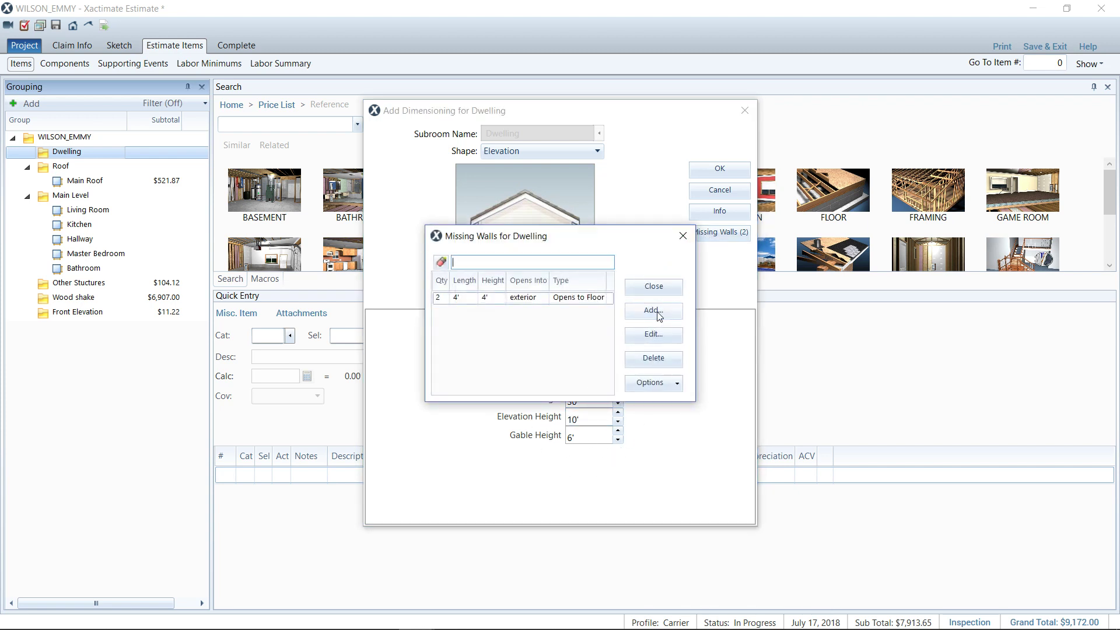
pyautogui.click(682, 236)
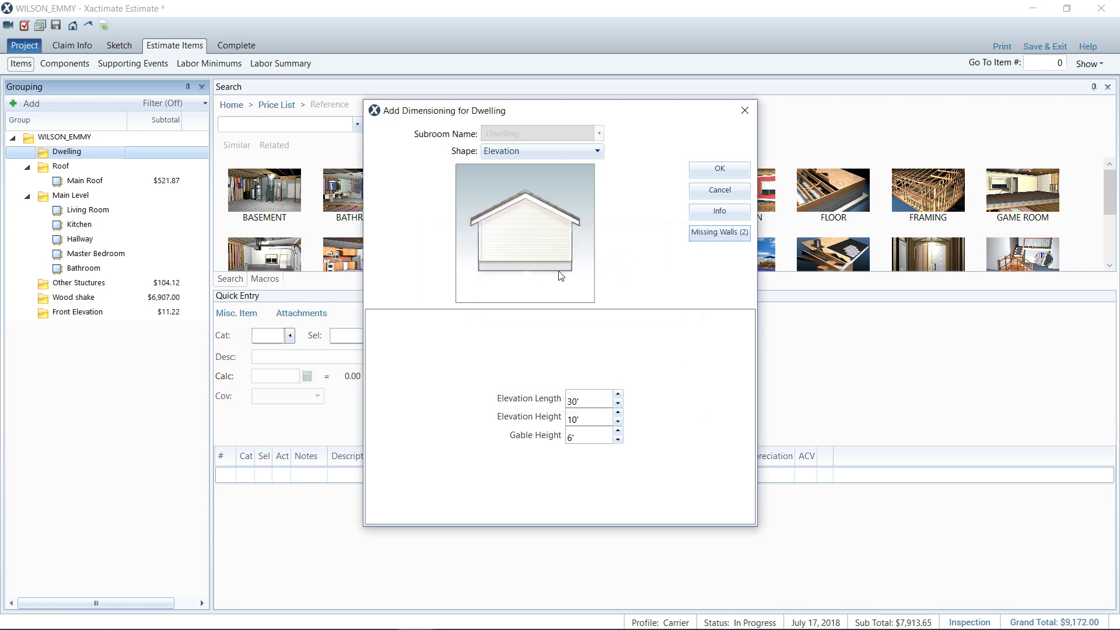
pyautogui.press('Tab')
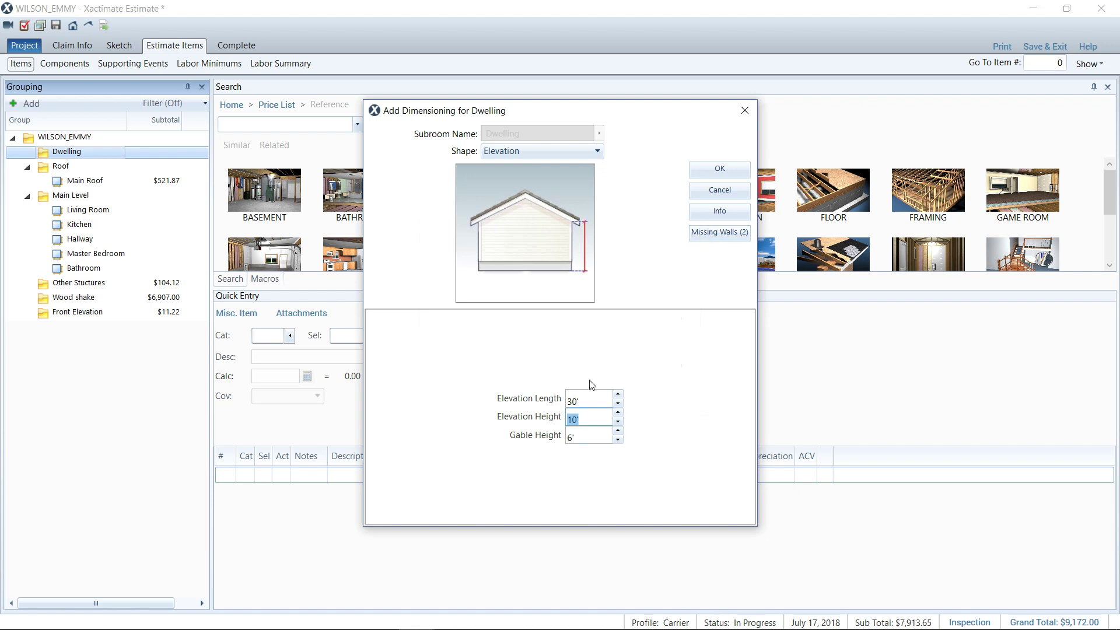
# Step: Add another exterior missing wall with a 4' length
pyautogui.click(713, 232)
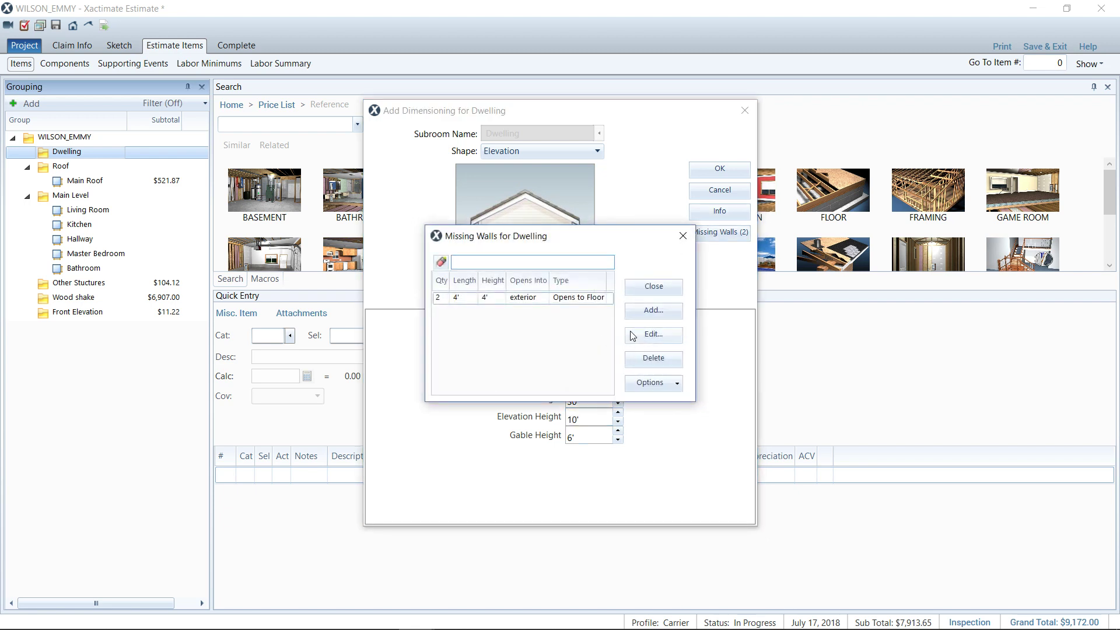
pyautogui.click(649, 311)
pyautogui.doubleClick(515, 271)
pyautogui.write('4')
pyautogui.press('Tab')
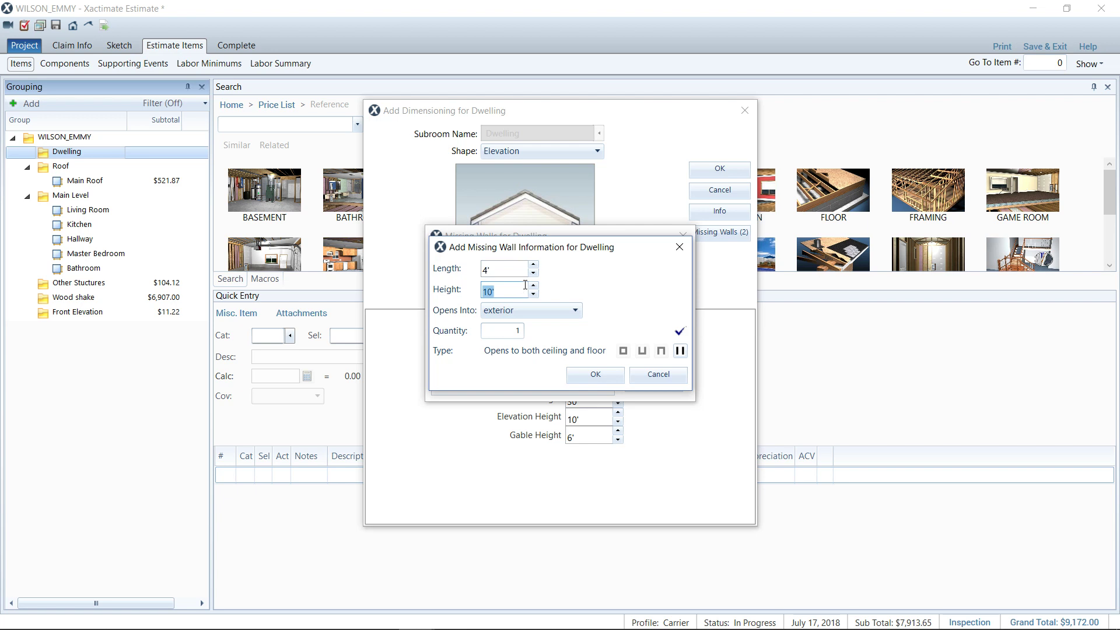
pyautogui.write('8')
pyautogui.click(516, 336)
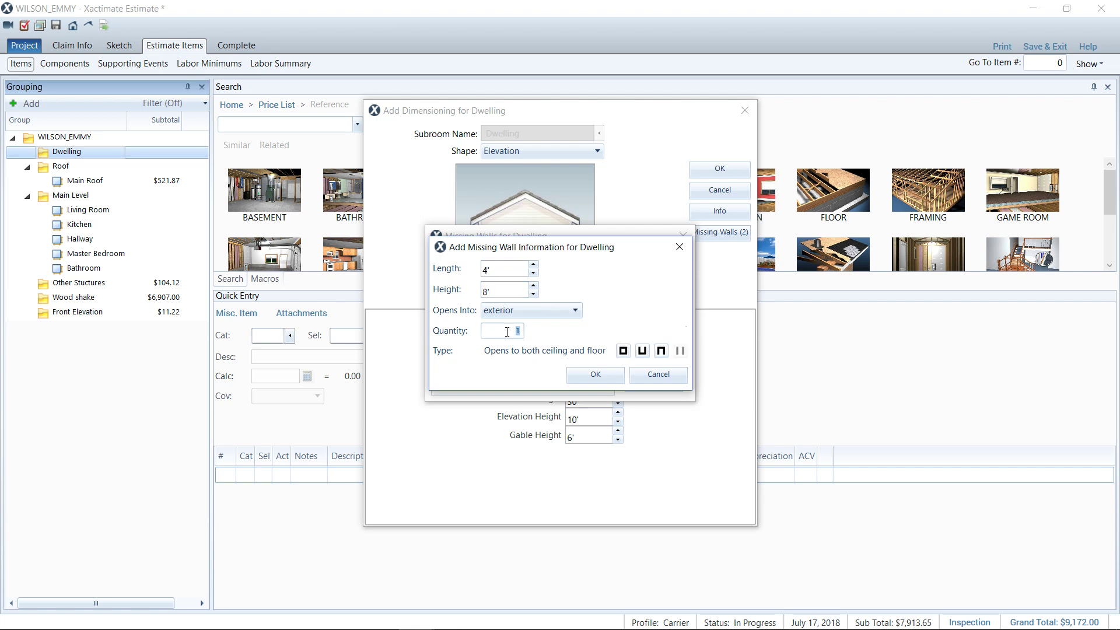
pyautogui.click(682, 359)
# Step: Correct its height to 10', make it open floor to ceiling, and save it
pyautogui.click(519, 289)
pyautogui.write('10')
pyautogui.click(487, 330)
pyautogui.click(680, 351)
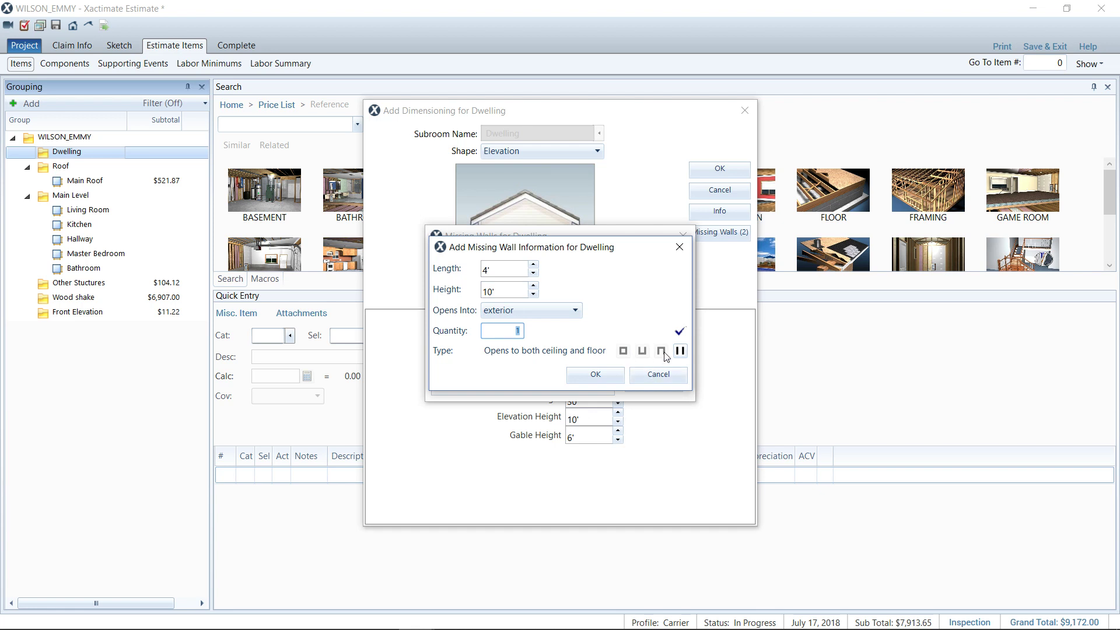
pyautogui.click(686, 356)
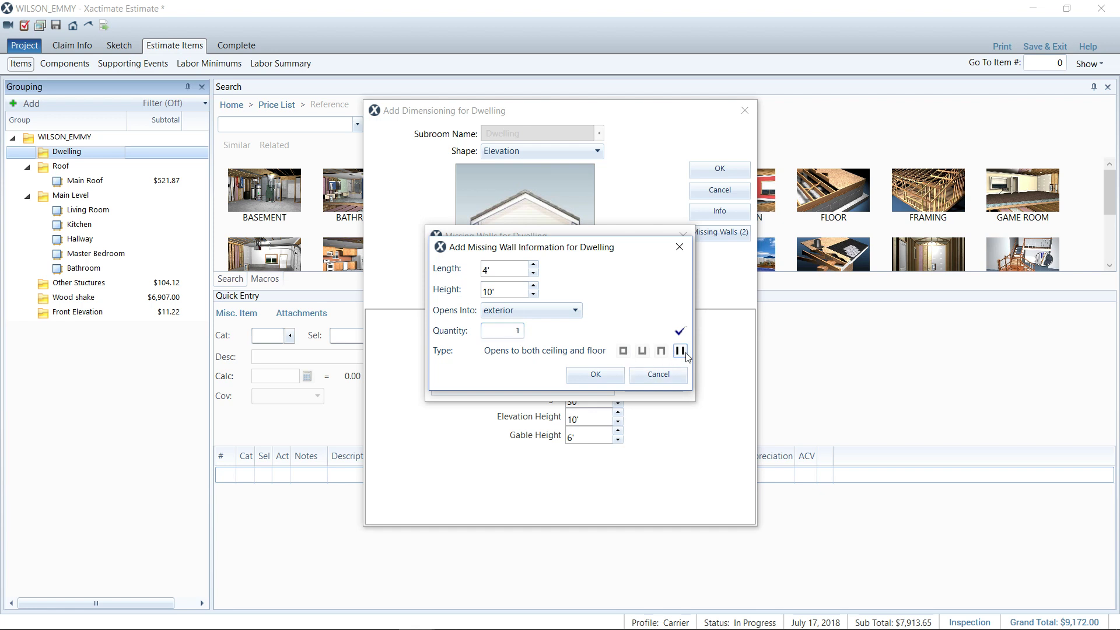
pyautogui.click(601, 376)
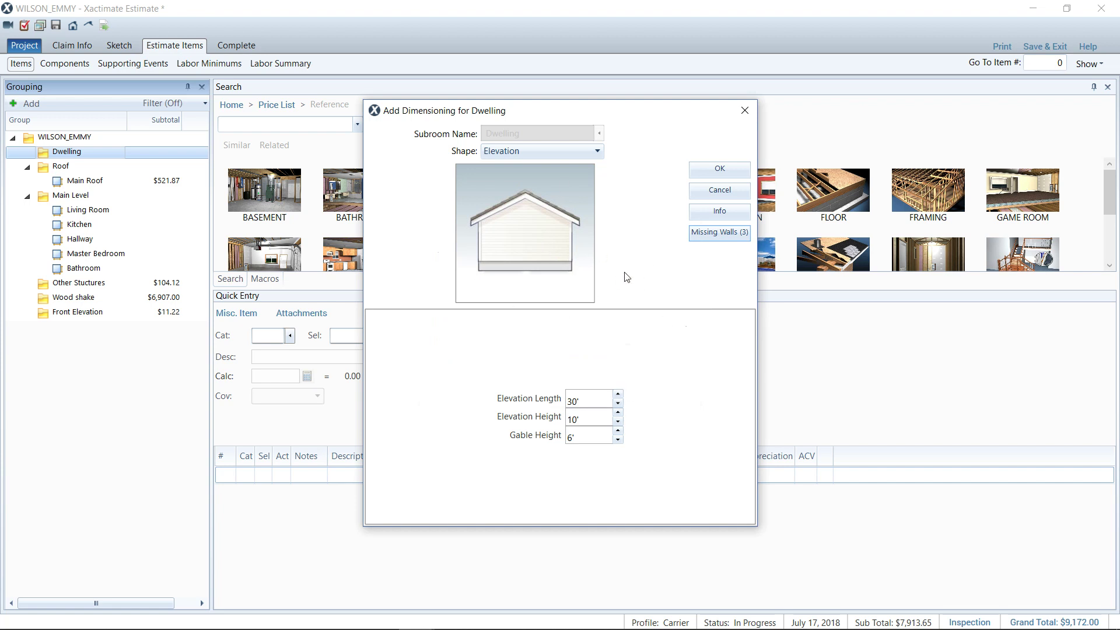
# Step: Save the Dwelling's 30' x 10' x 6' Elevation, browse the Shape list without adding, then close group info
pyautogui.click(718, 170)
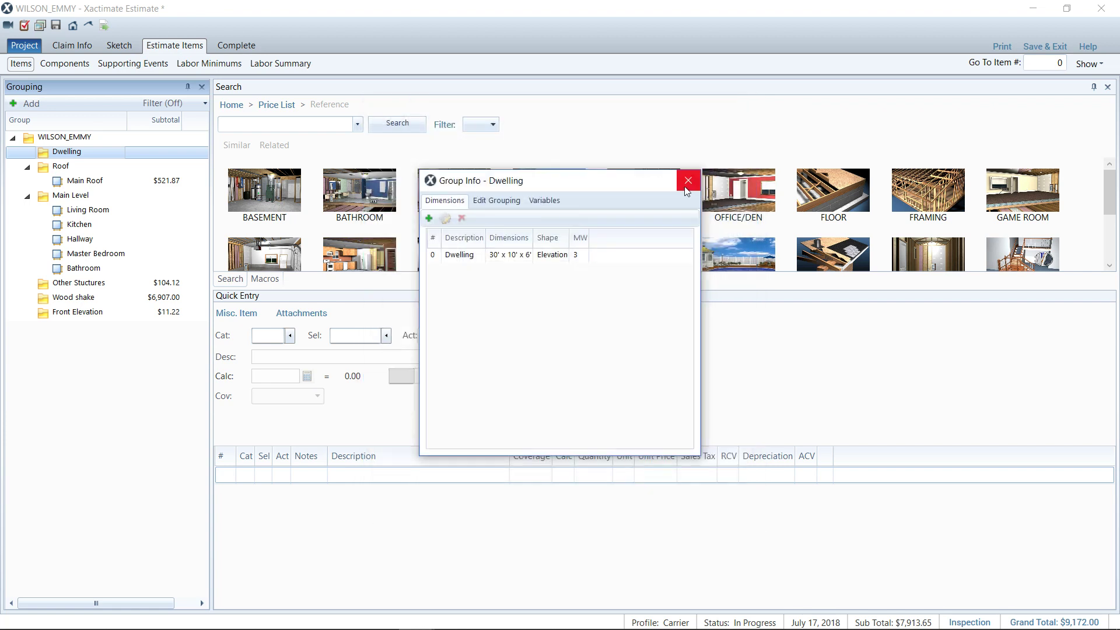
pyautogui.click(489, 258)
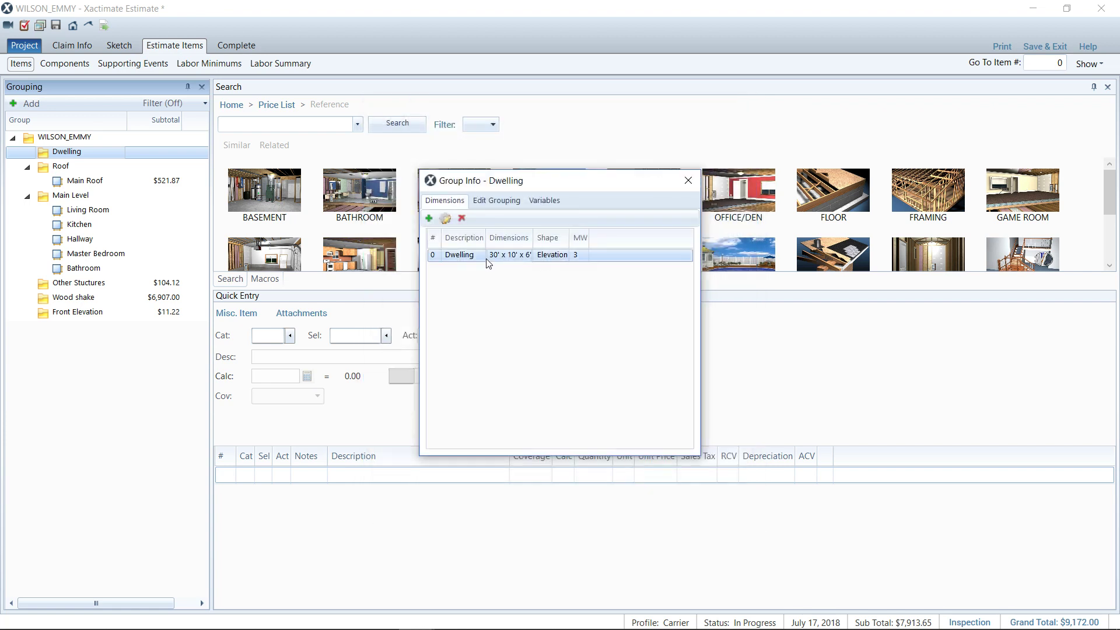
pyautogui.click(429, 219)
pyautogui.click(514, 153)
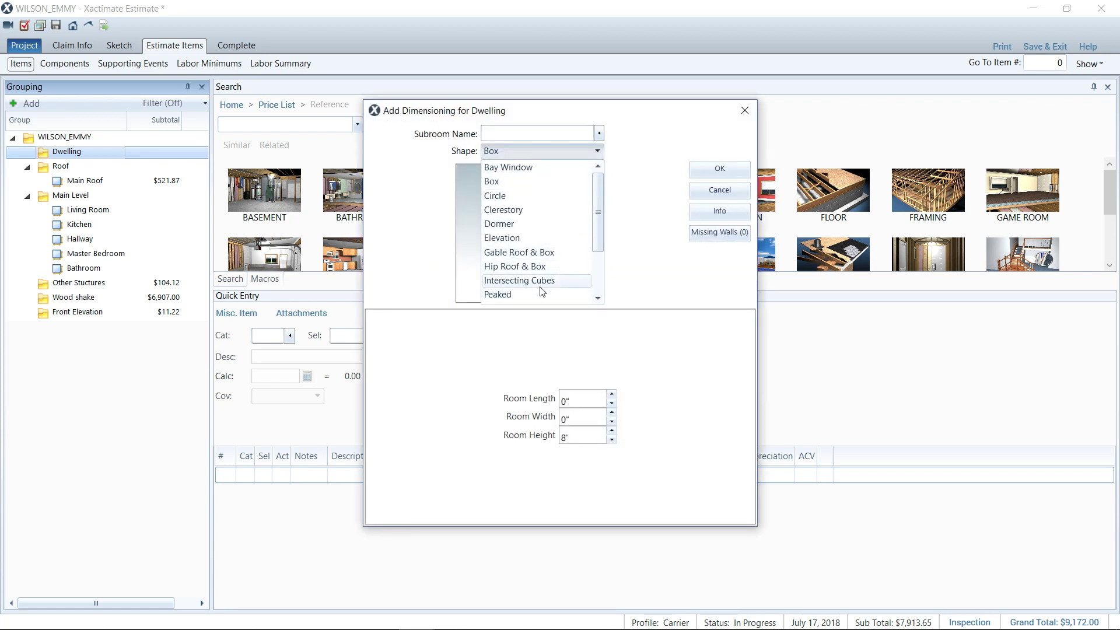
pyautogui.click(599, 268)
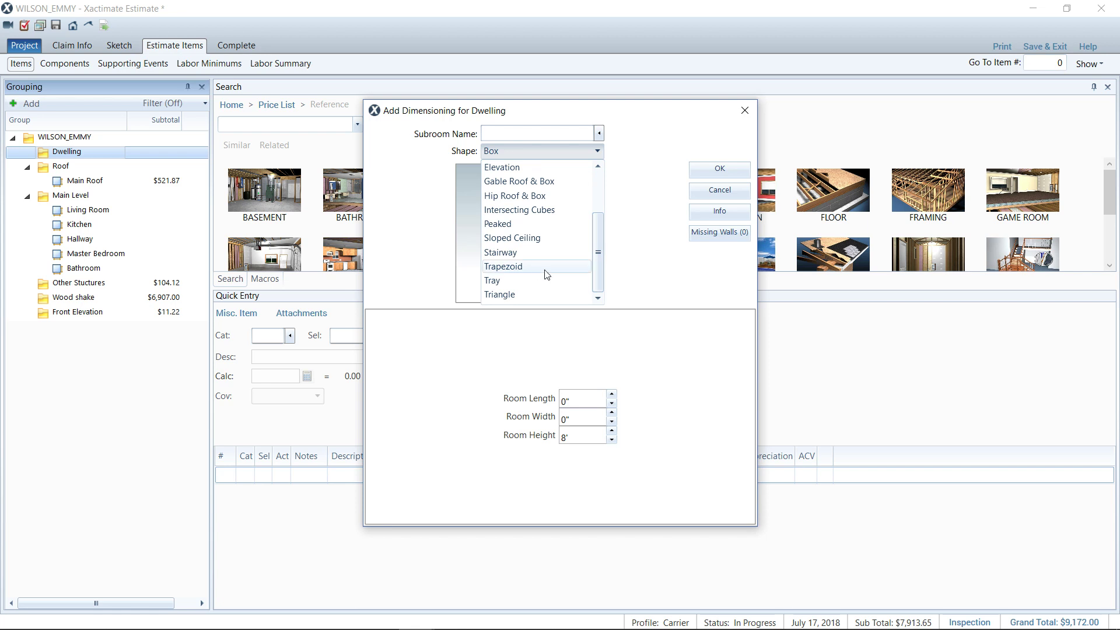
pyautogui.click(745, 110)
pyautogui.click(745, 110)
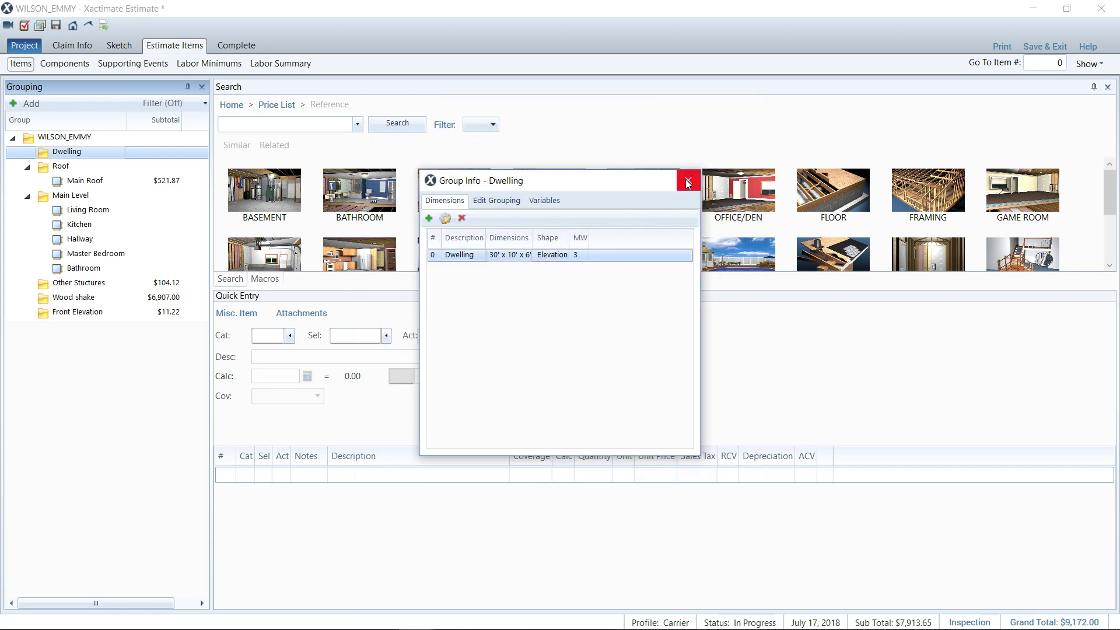
pyautogui.click(687, 181)
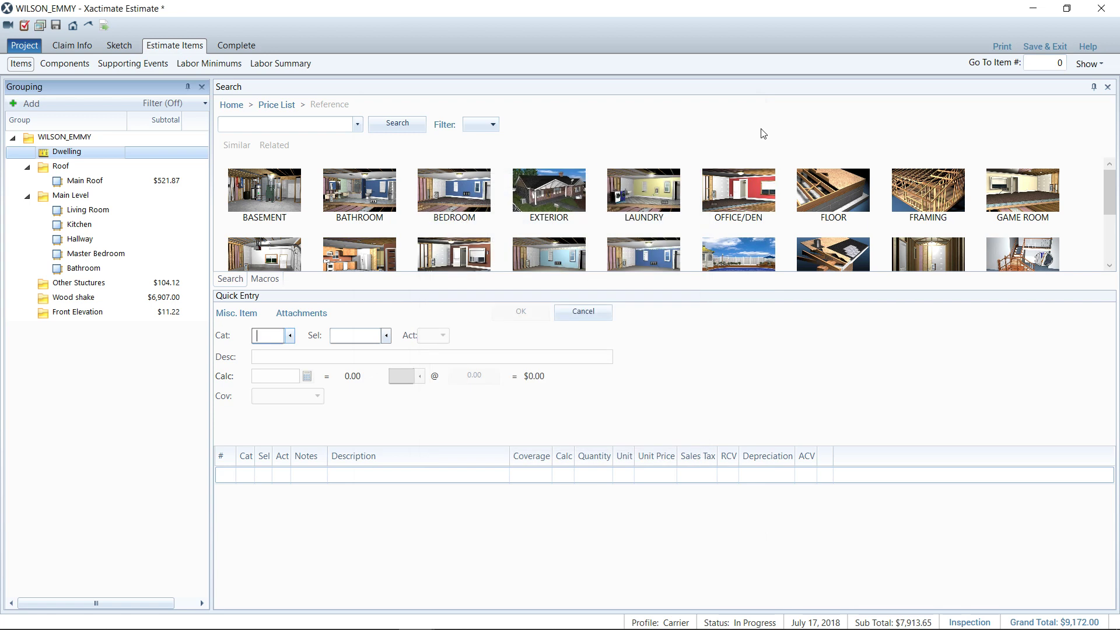